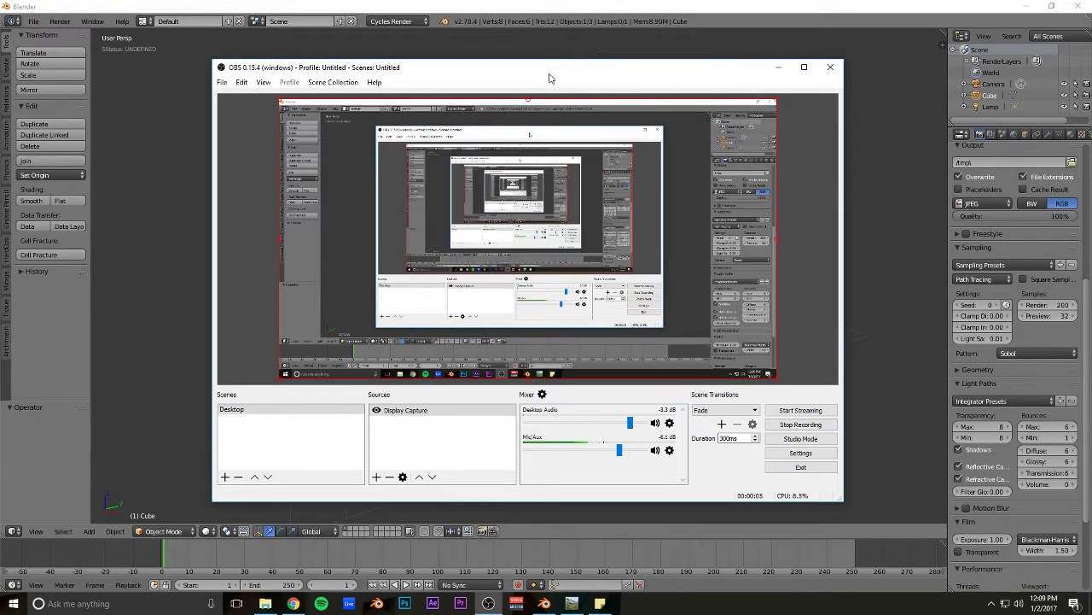
pyautogui.moveTo(534, 74); pyautogui.dragTo(485, 64)
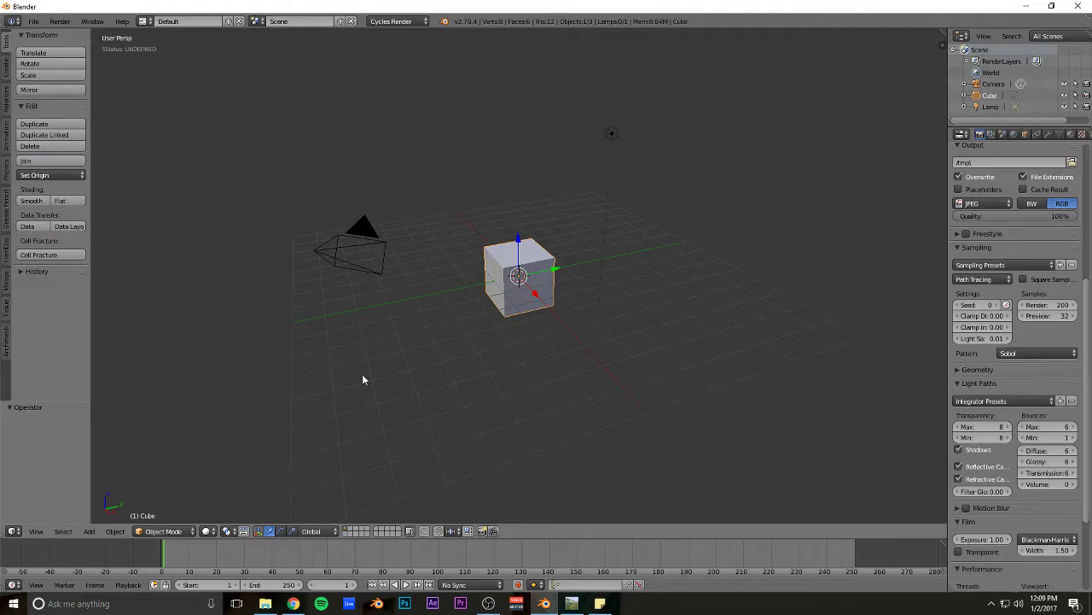
# - Open colorfulmountainthing.jpg from the 2017January folder inside Pictures\Photoshop and view the finished 2017 mountain render
pyautogui.click(265, 603)
pyautogui.hotkey('alt', 'Up')
pyautogui.hotkey('alt', 'Up')
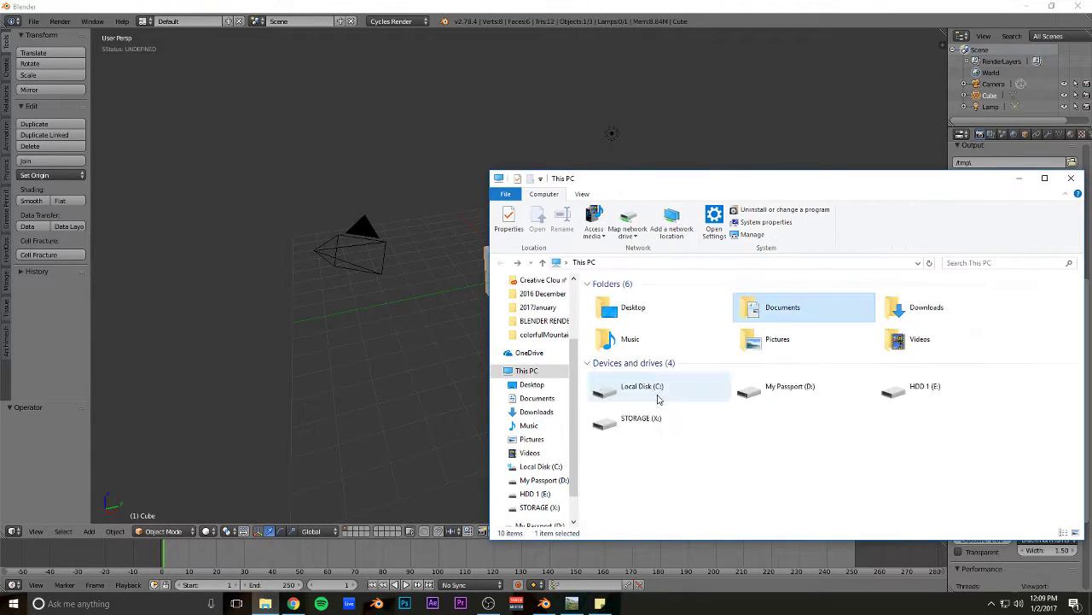
pyautogui.doubleClick(803, 341)
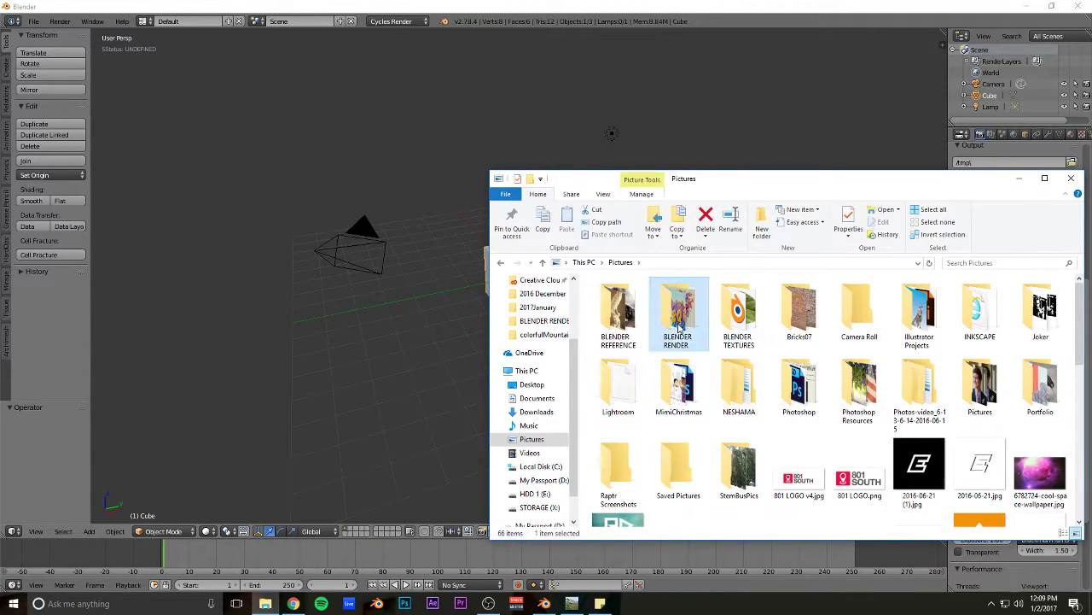
pyautogui.doubleClick(678, 314)
pyautogui.hotkey('alt', 'Left')
pyautogui.doubleClick(803, 388)
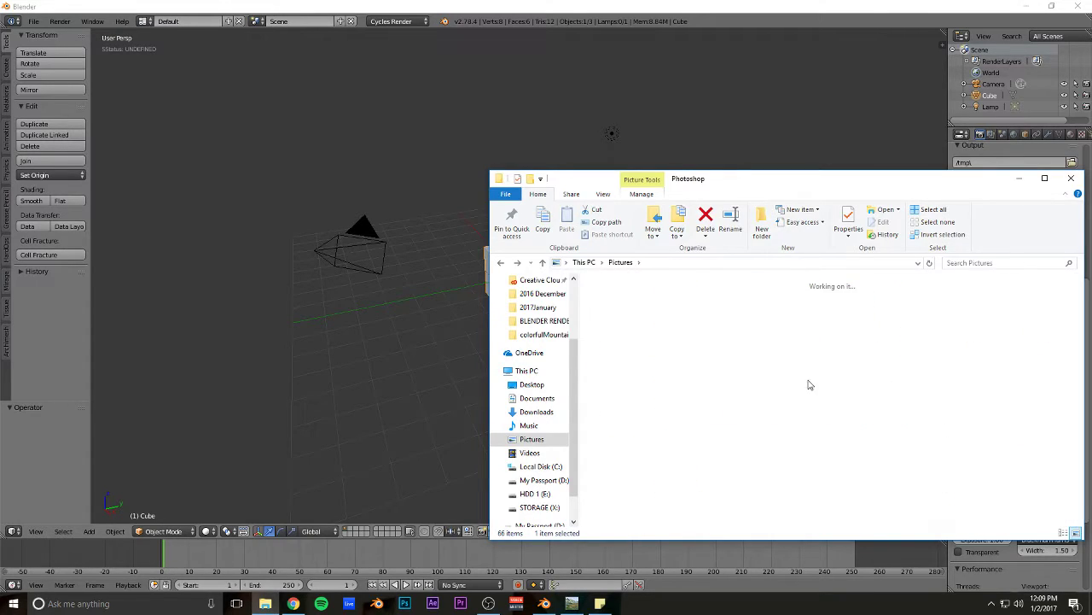
pyautogui.doubleClick(1048, 327)
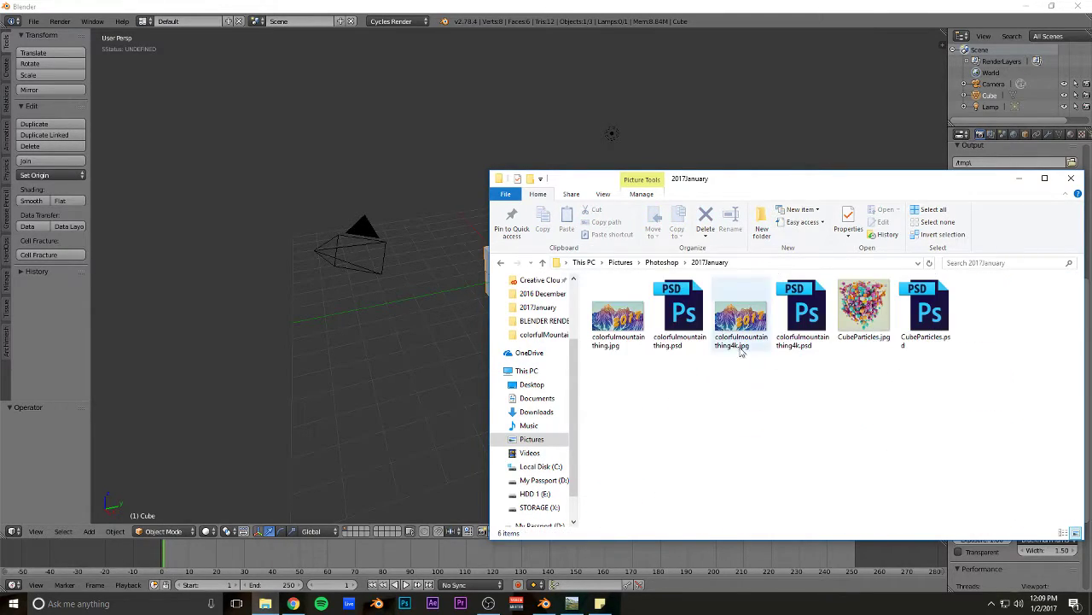
pyautogui.doubleClick(619, 312)
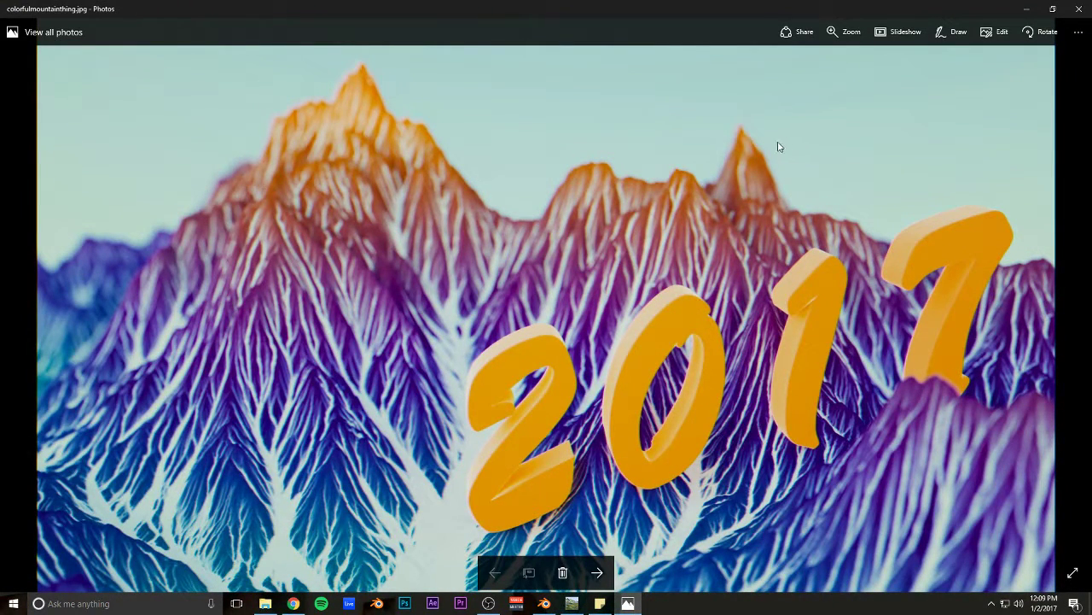
pyautogui.click(1080, 9)
# - View WorldMachineTest1.jpg from the 2016 December folder, then close the image and the file browser
pyautogui.hotkey('alt', 'Left')
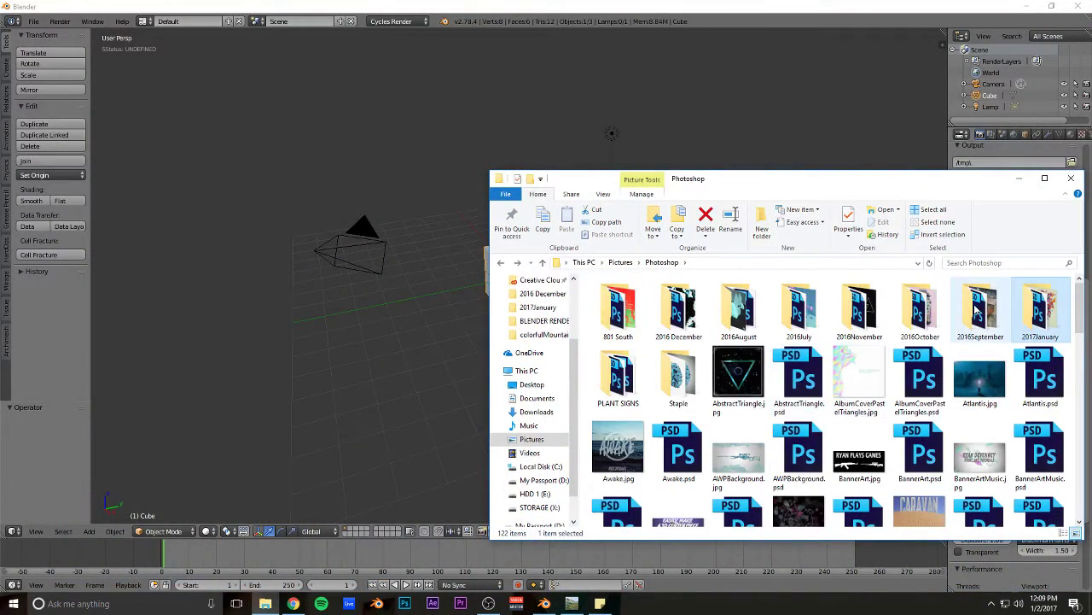
pyautogui.doubleClick(681, 309)
pyautogui.scroll(-3, 864, 425)
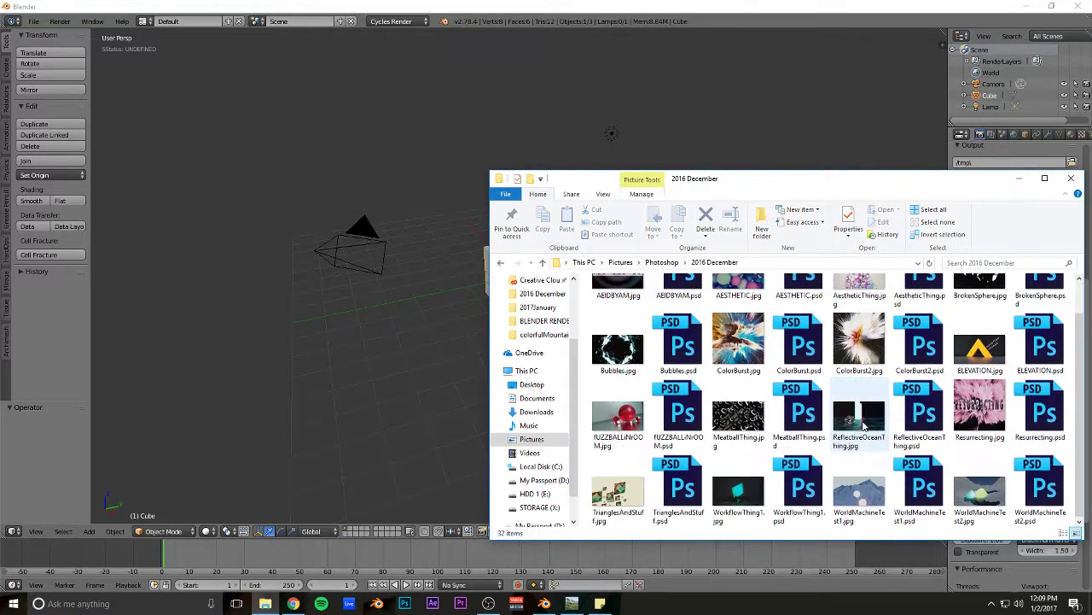
pyautogui.doubleClick(845, 478)
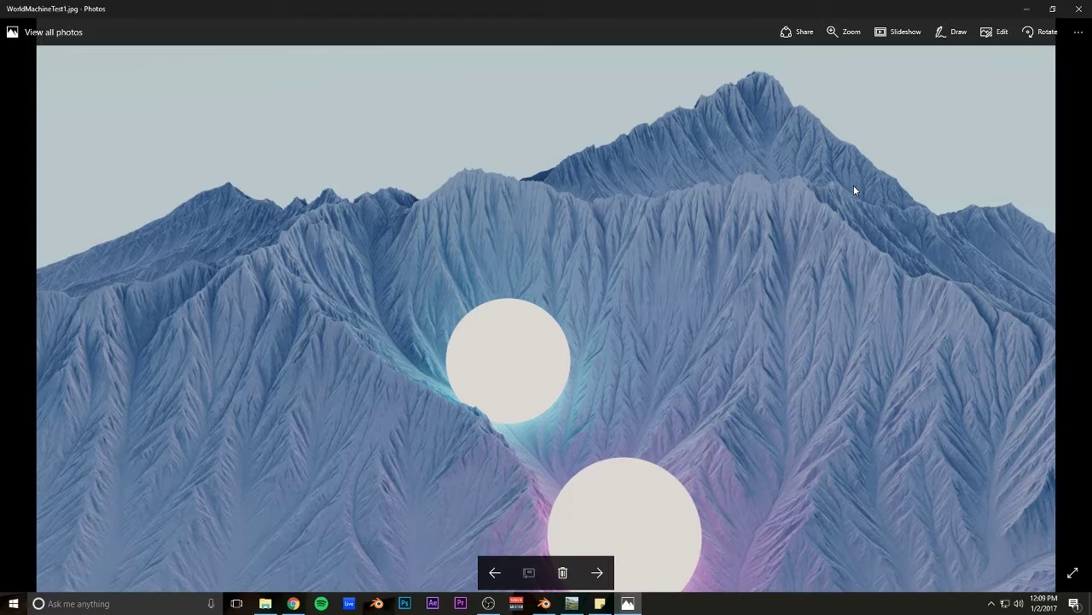
pyautogui.click(1080, 9)
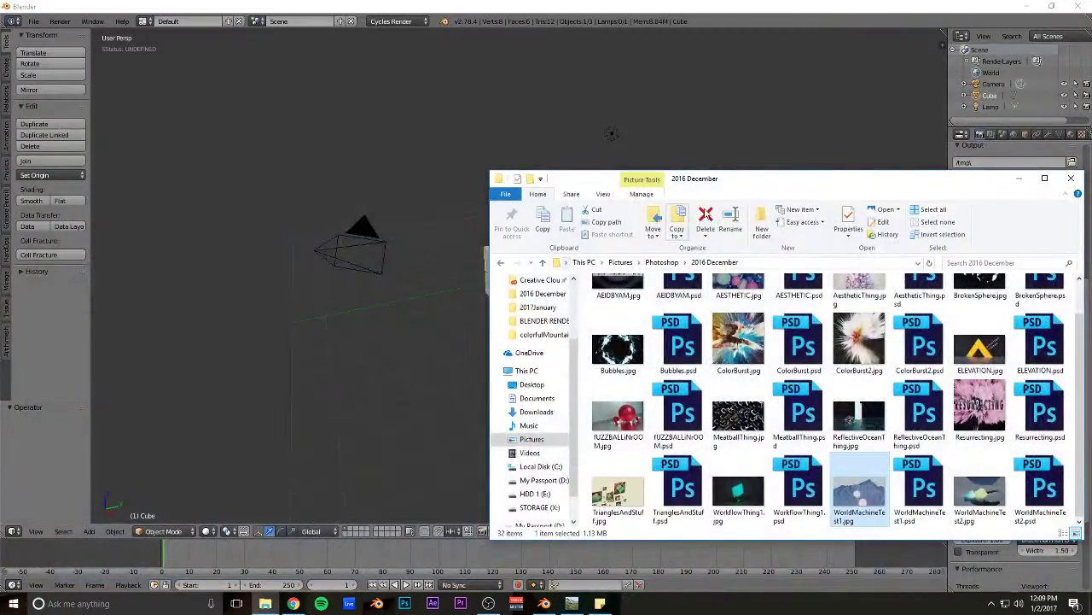
pyautogui.click(1077, 179)
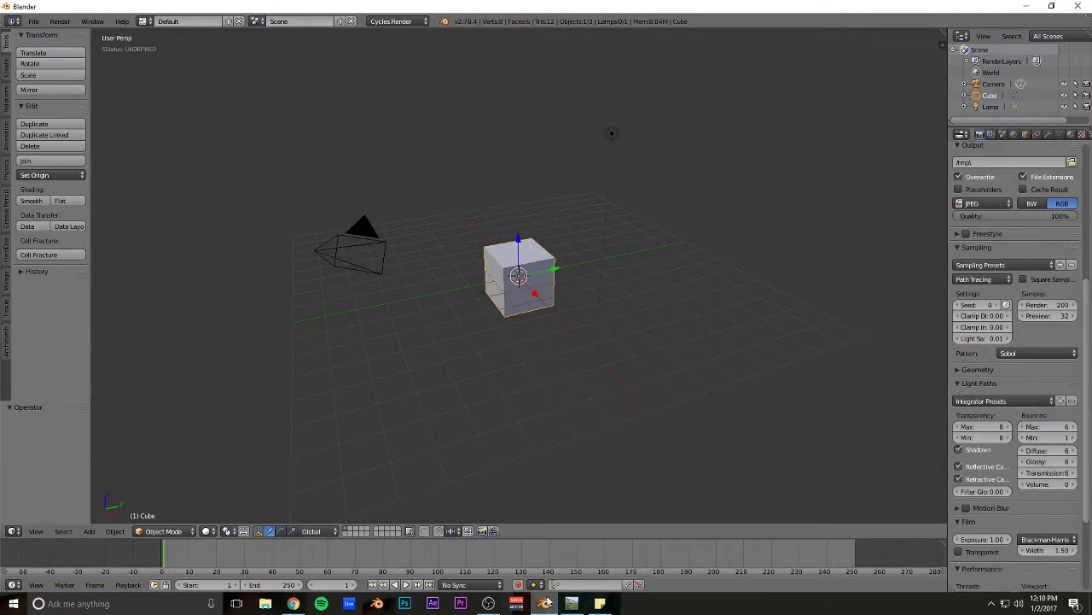
# - Switch to World Machine and look over the whole device network of project.tmd
pyautogui.click(571, 604)
pyautogui.scroll(-2, 495, 167)
pyautogui.scroll(3, 612, 259)
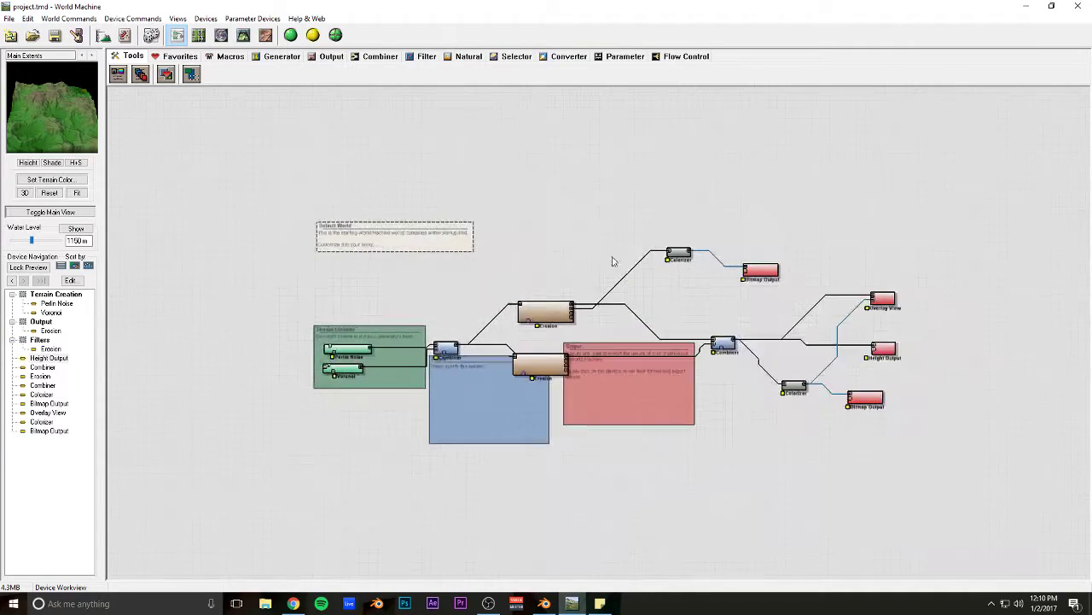
pyautogui.scroll(-1, 570, 217)
pyautogui.scroll(-3, 571, 217)
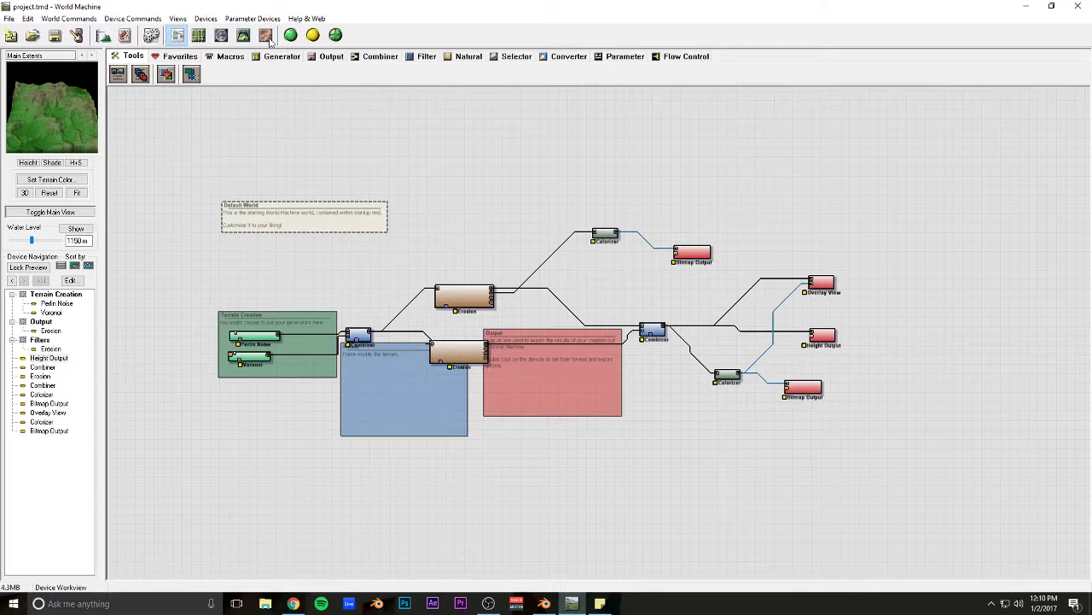
# - Show the terrain in the 3D view and inspect its eroded slopes from different angles and up close
pyautogui.click(243, 35)
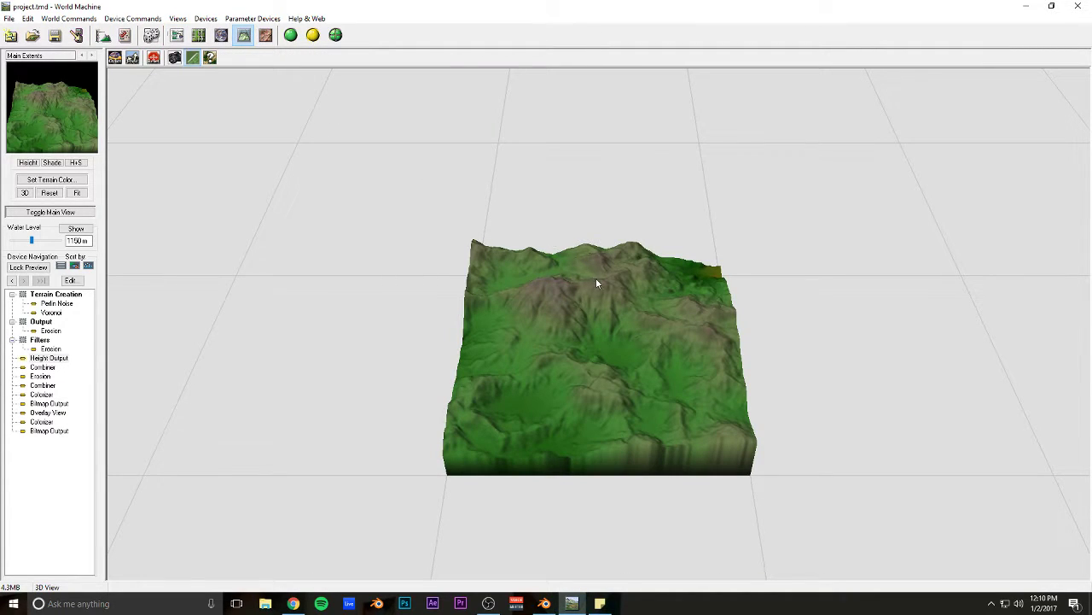
pyautogui.moveTo(683, 279); pyautogui.dragTo(601, 295, button='right')
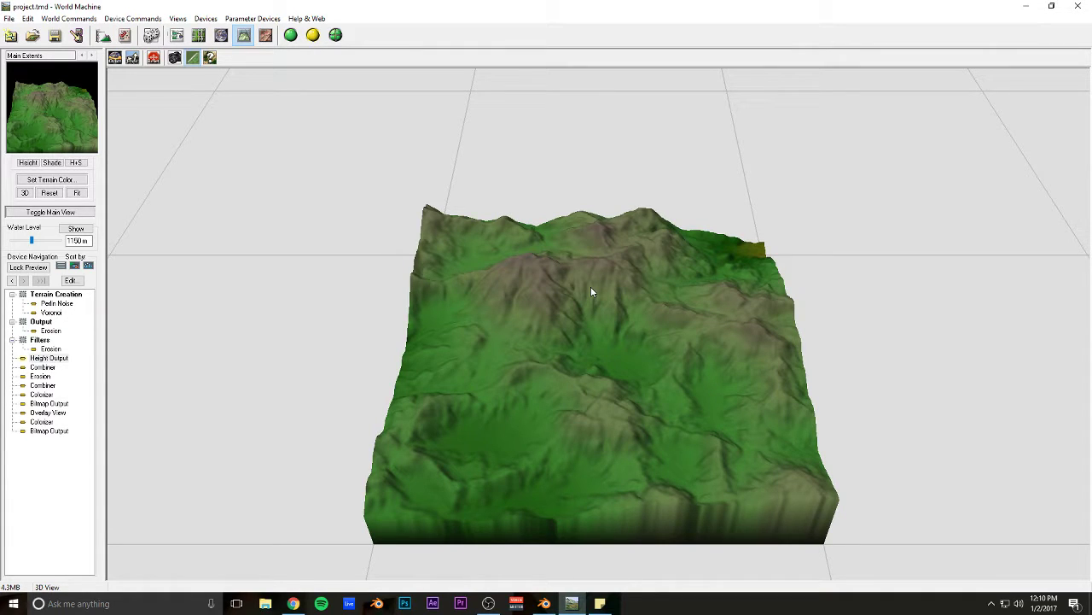
pyautogui.moveTo(591, 292); pyautogui.dragTo(826, 300)
pyautogui.moveTo(826, 300); pyautogui.dragTo(626, 241, button='right')
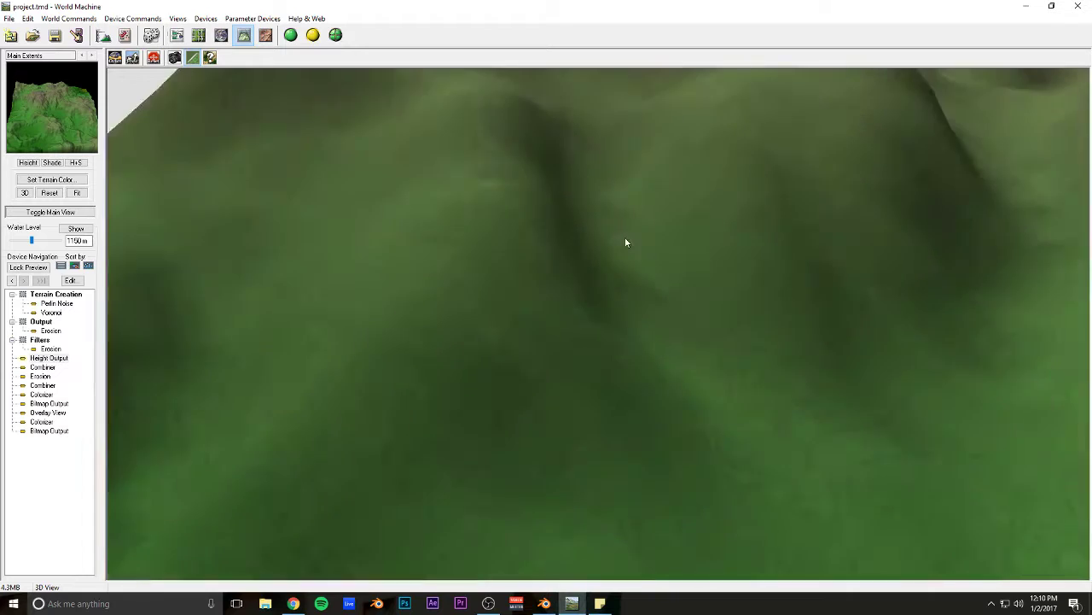
# - Return to the device workview and shift the Combiner fed by Perlin Noise and Voronoi slightly to the right
pyautogui.press('F5')
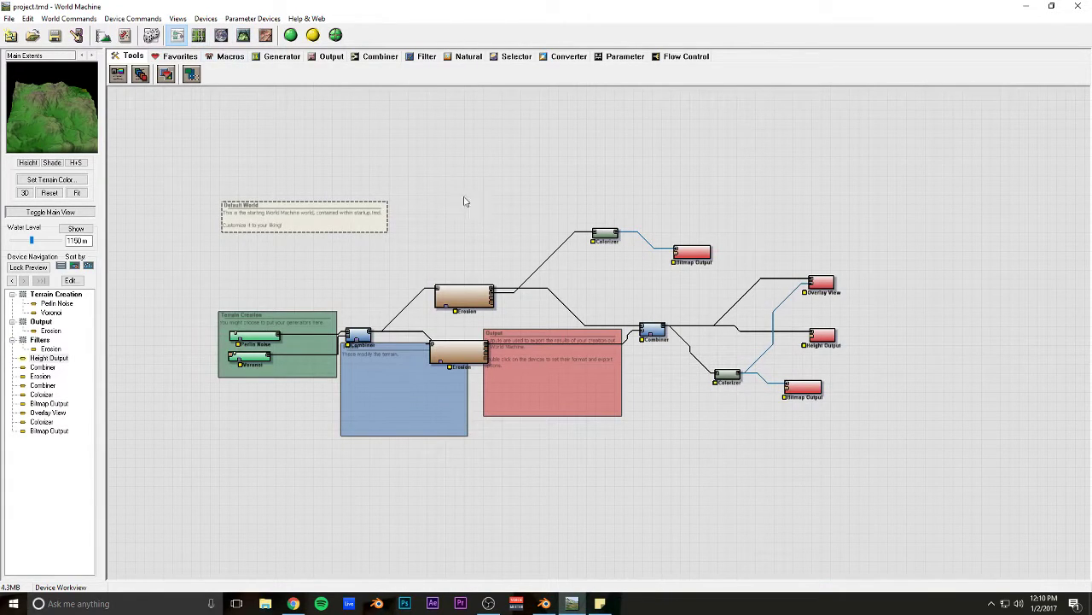
pyautogui.scroll(2, 461, 201)
pyautogui.scroll(1, 444, 210)
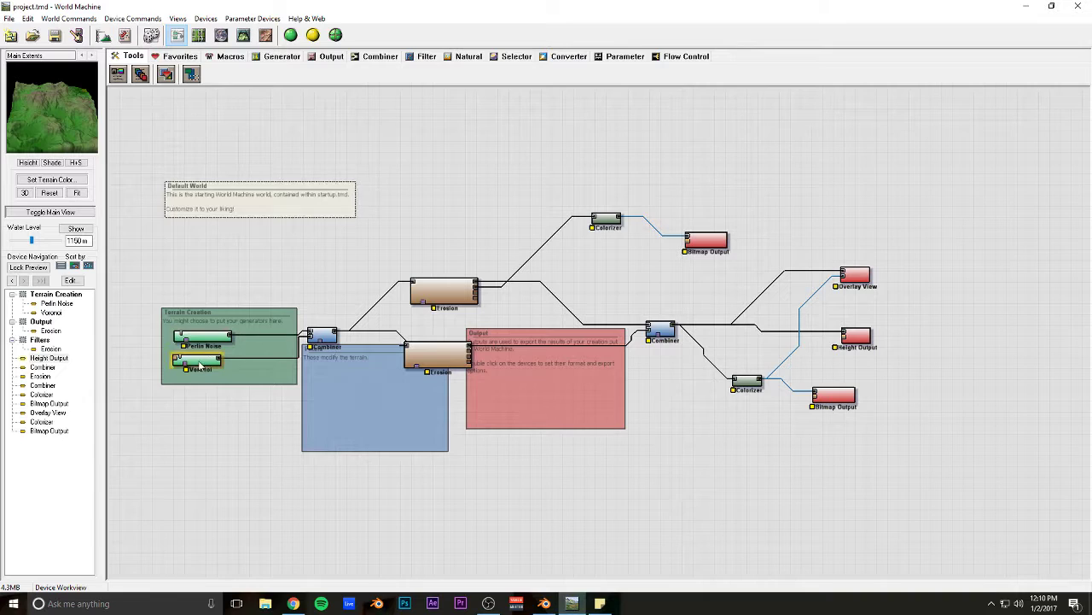
pyautogui.moveTo(327, 329)
pyautogui.mouseDown()
pyautogui.moveTo(337, 346)
pyautogui.moveTo(342, 333)
pyautogui.mouseUp()
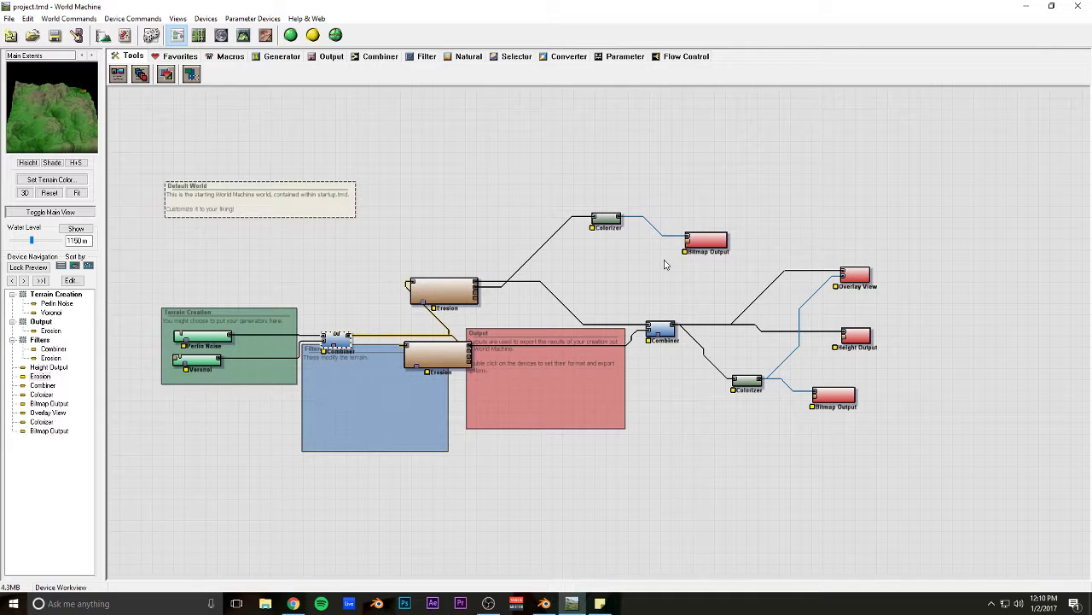
pyautogui.scroll(1, 783, 234)
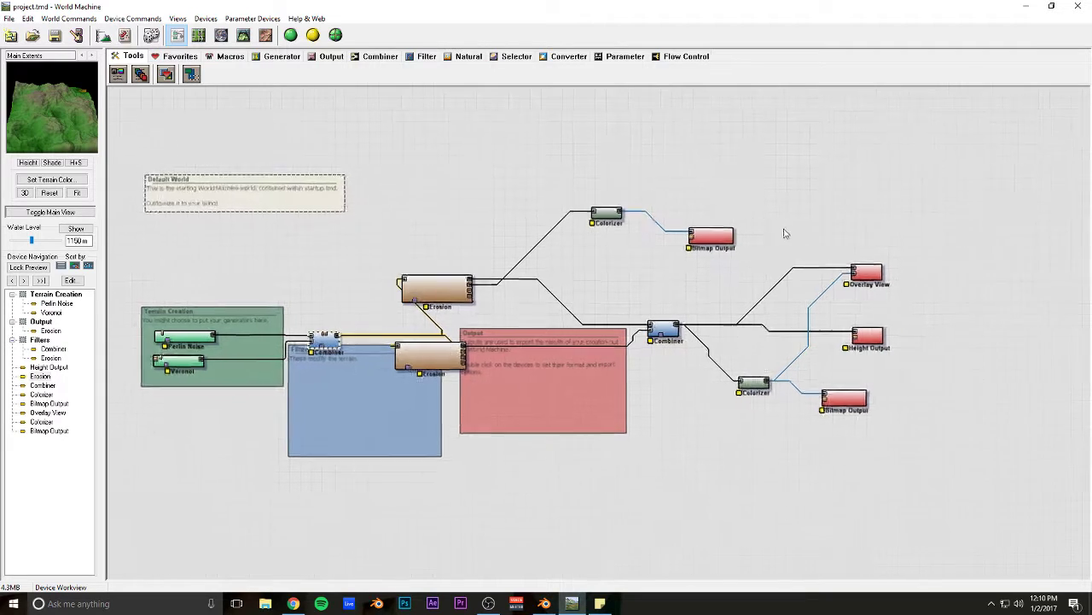
# - Review the Height Output's TIFF (16bit) file settings and its height.tif save location in the colorfulMountain folder
pyautogui.moveTo(715, 275); pyautogui.dragTo(515, 268, button='middle')
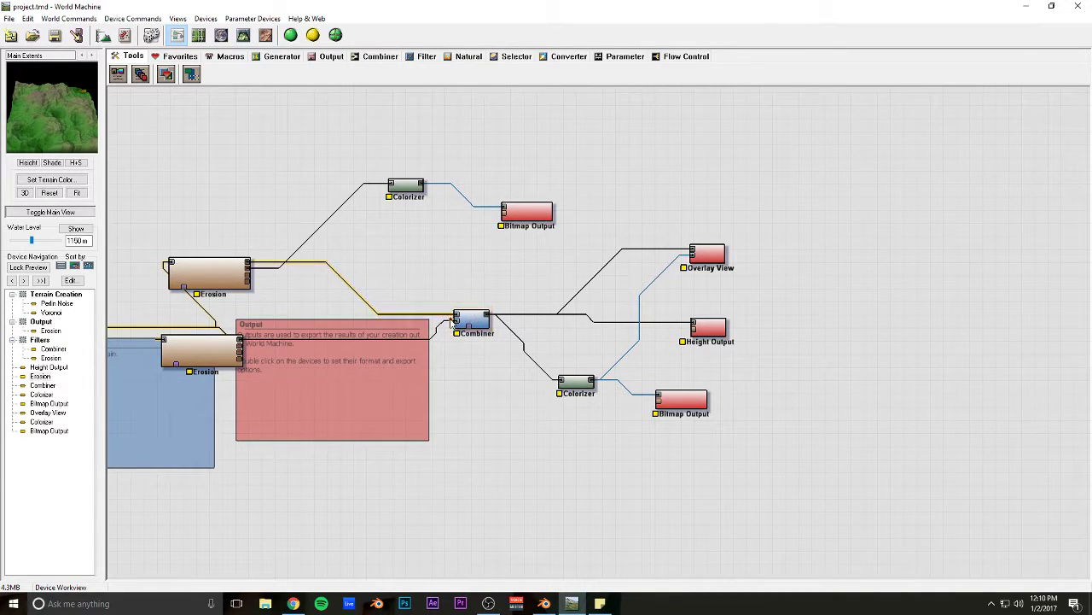
pyautogui.click(705, 326)
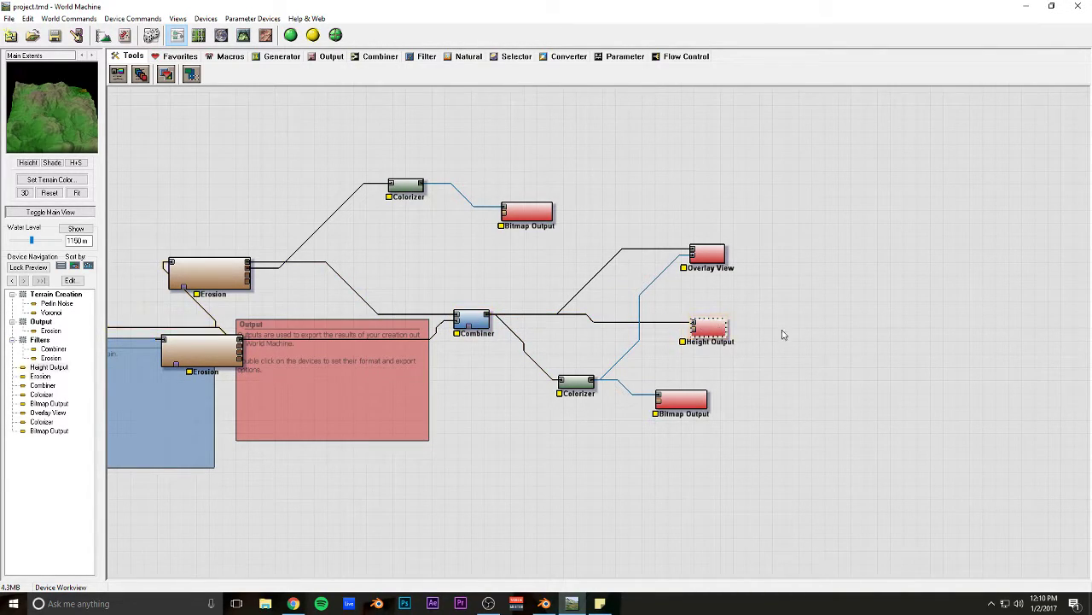
pyautogui.doubleClick(713, 331)
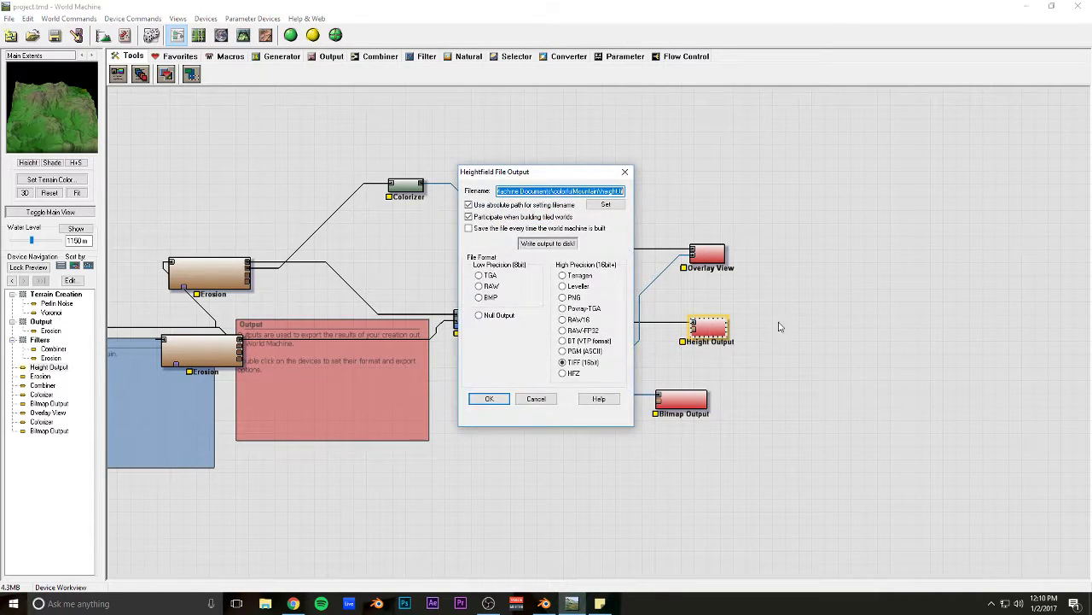
pyautogui.click(610, 208)
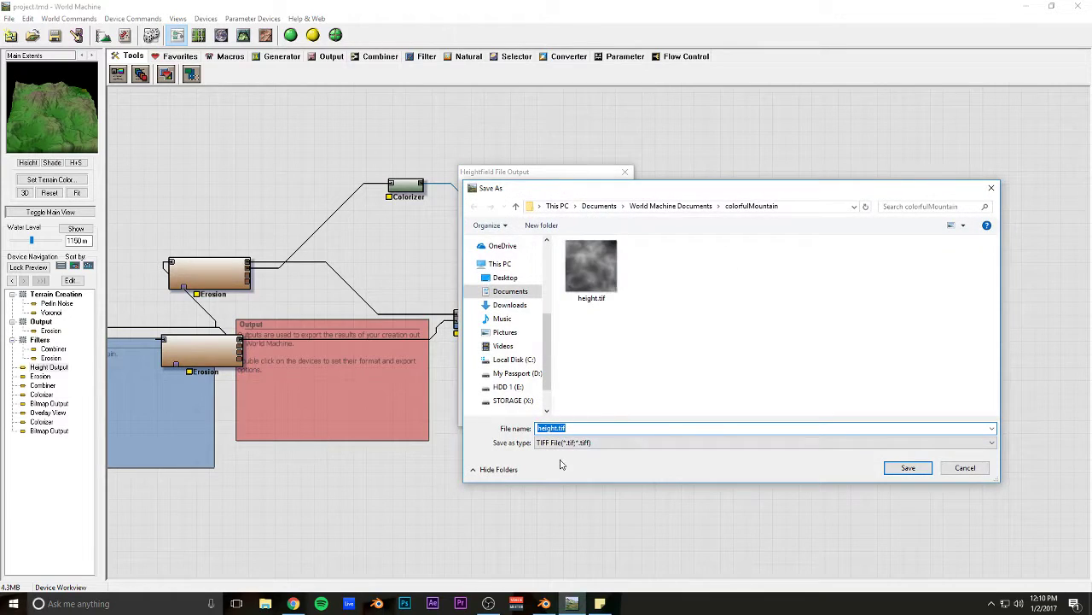
pyautogui.press('Return')
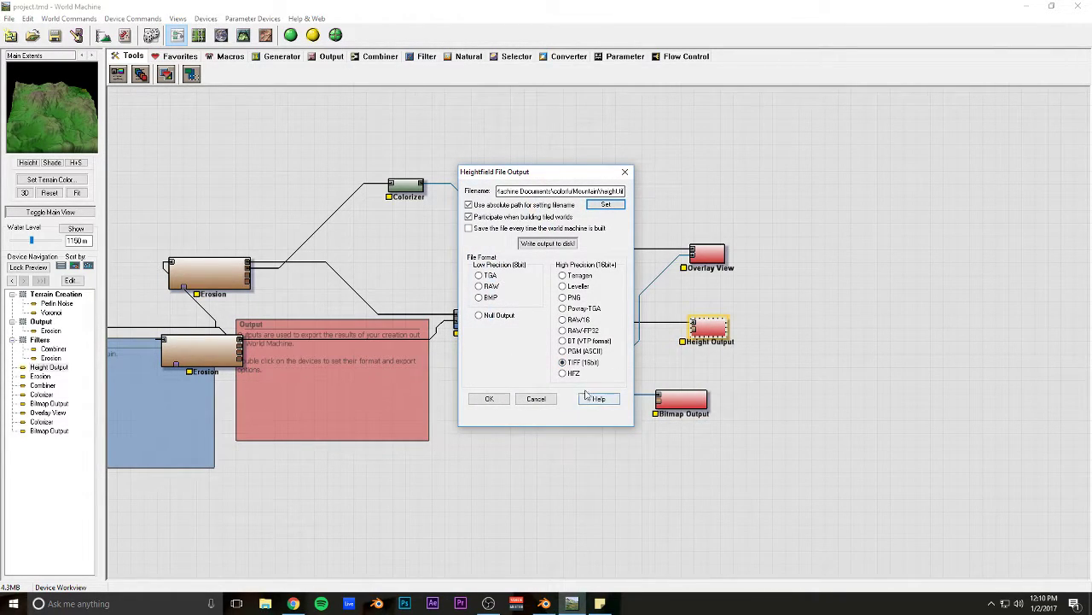
pyautogui.click(625, 172)
pyautogui.click(266, 603)
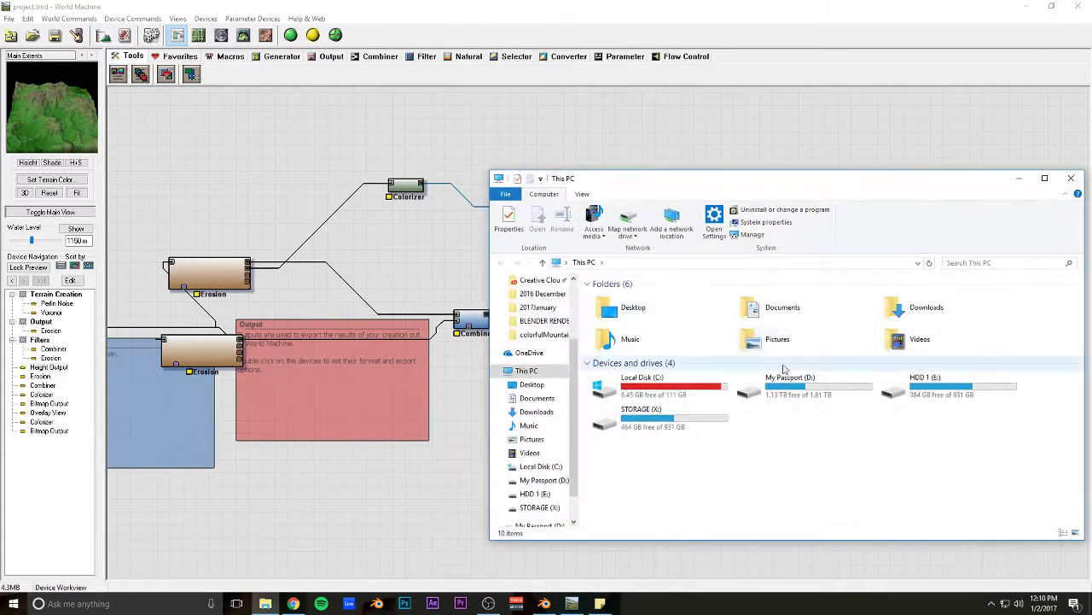
pyautogui.moveTo(780, 185); pyautogui.dragTo(607, 189)
pyautogui.click(680, 140)
# - Recheck the Height Output's save location and view height.tif from Documents\World Machine Documents\colorfulMountain
pyautogui.doubleClick(716, 336)
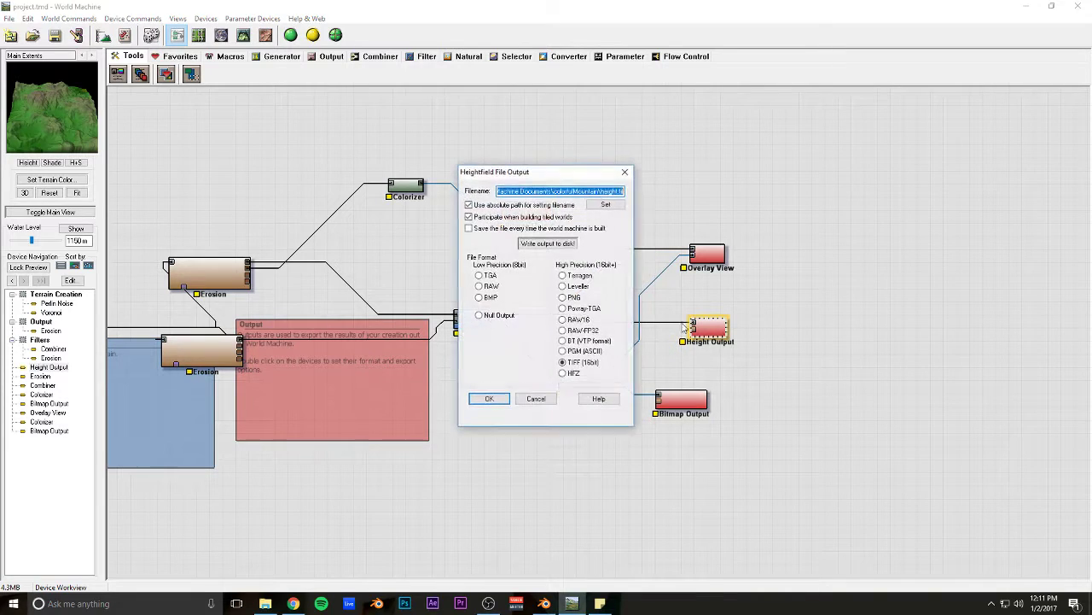
pyautogui.click(605, 206)
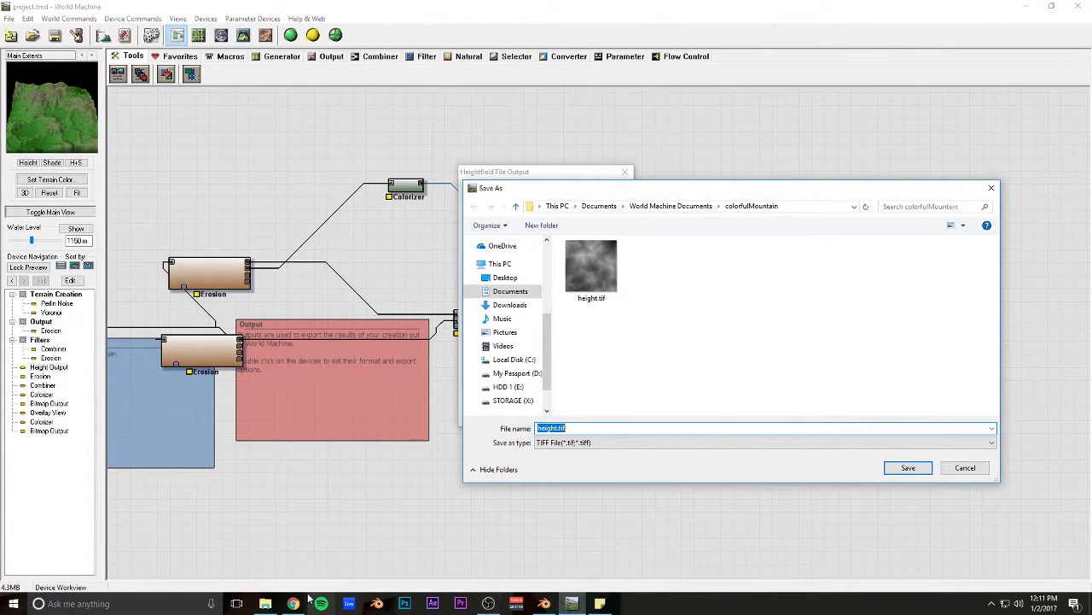
pyautogui.click(265, 603)
pyautogui.doubleClick(633, 314)
pyautogui.scroll(-6, 504, 400)
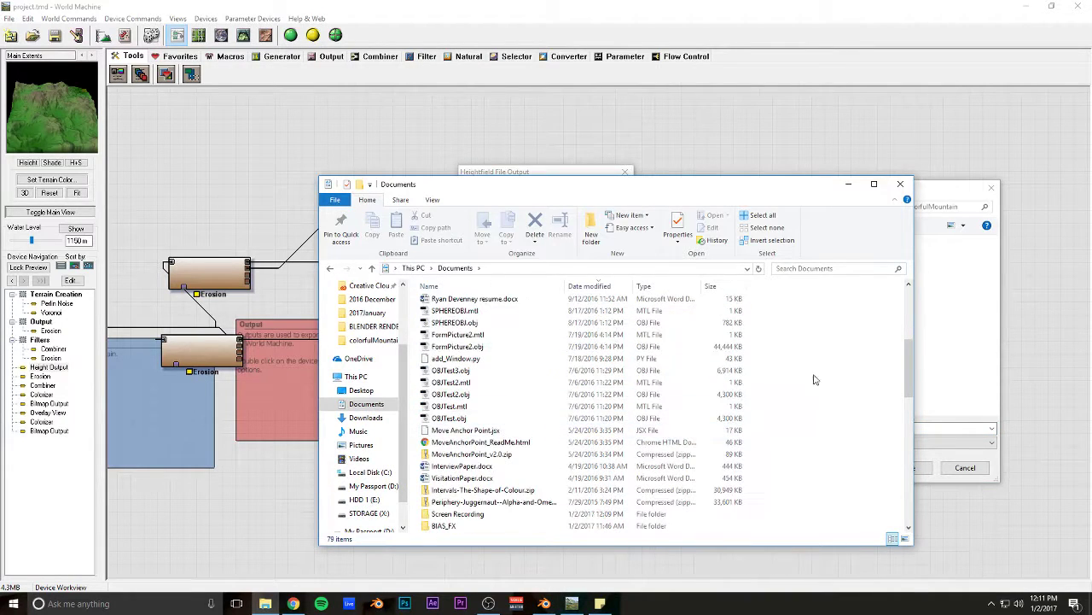
pyautogui.moveTo(907, 363); pyautogui.dragTo(909, 392)
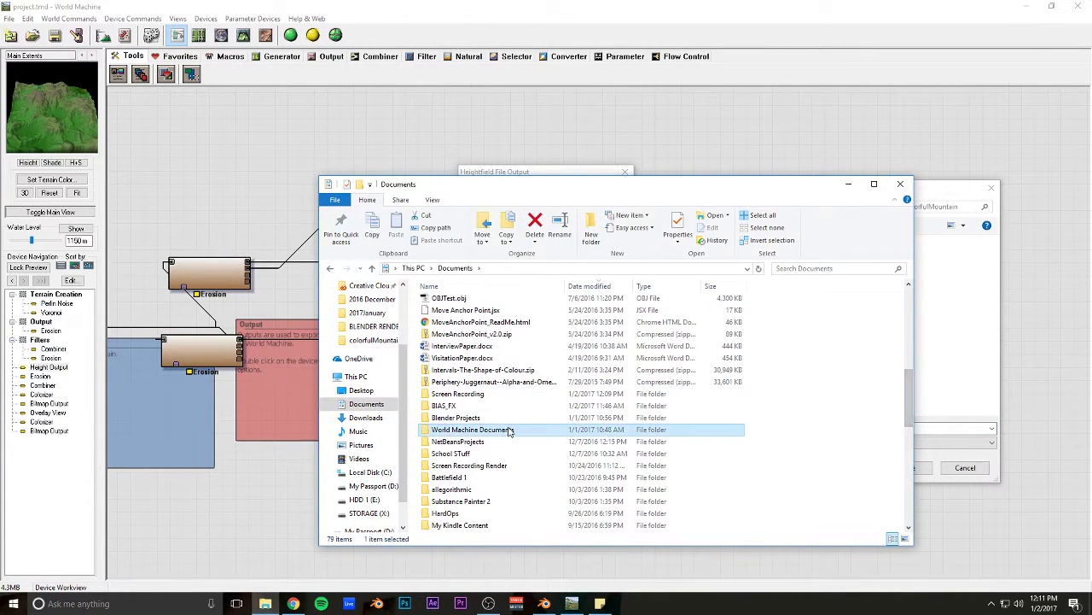
pyautogui.doubleClick(474, 430)
pyautogui.doubleClick(466, 299)
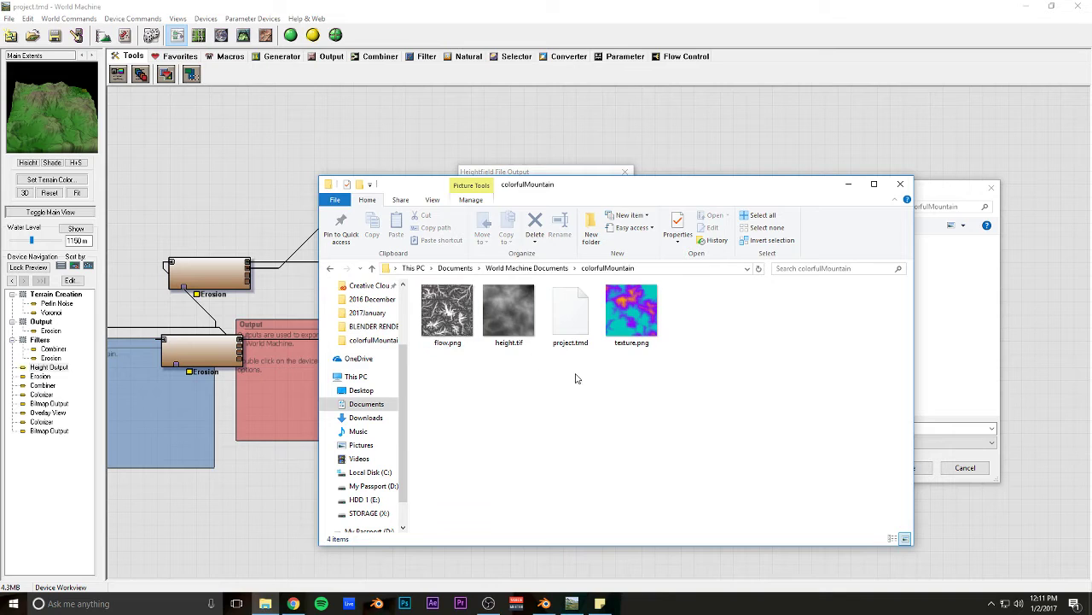
pyautogui.doubleClick(511, 324)
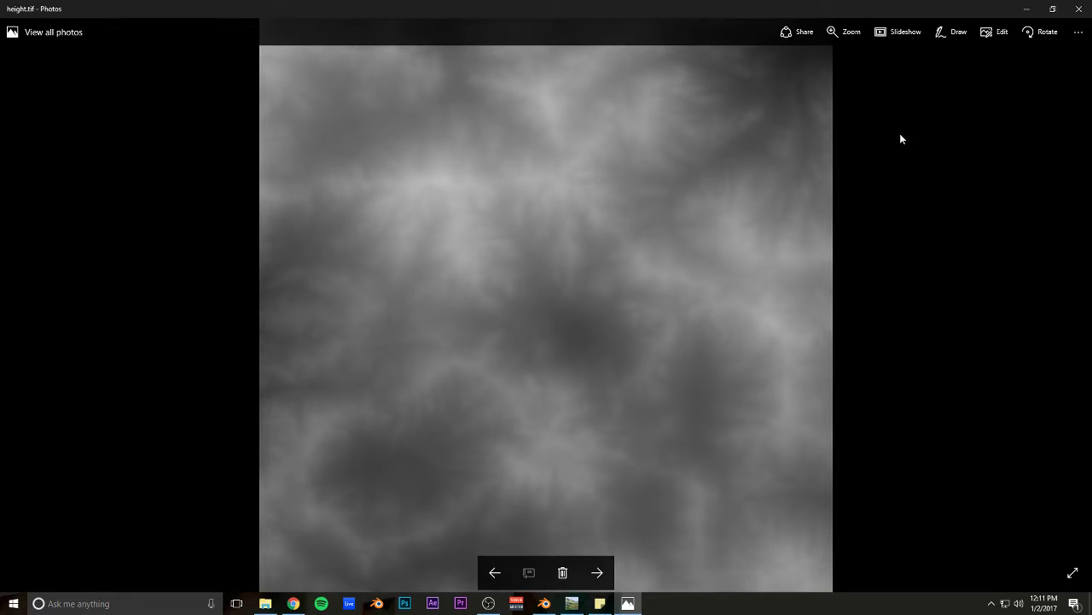
pyautogui.click(1079, 8)
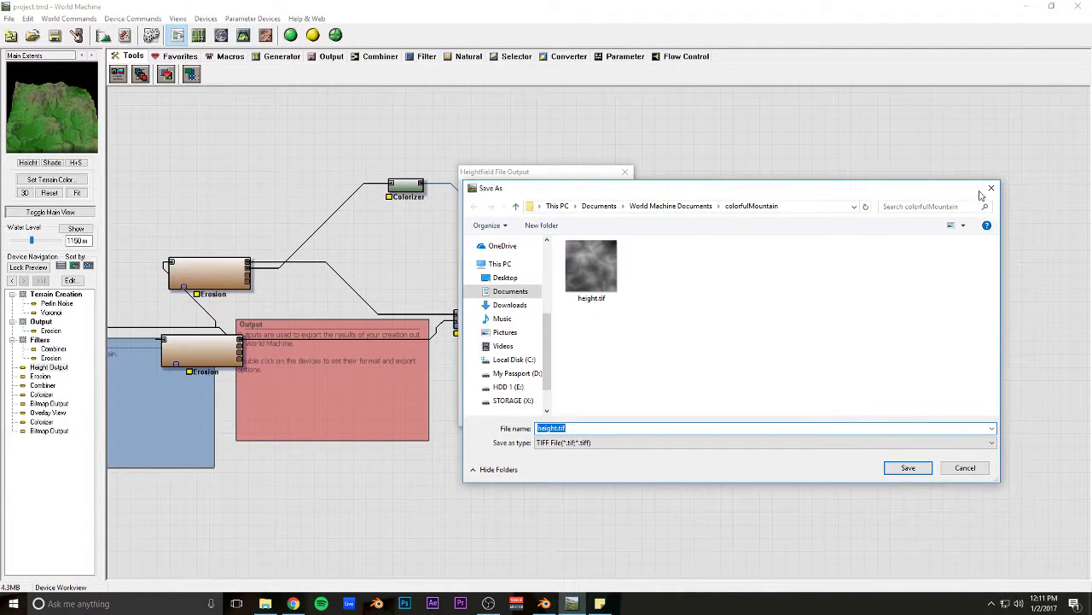
# - Cancel the choice of a save location and close the Height Output's file settings
pyautogui.click(990, 187)
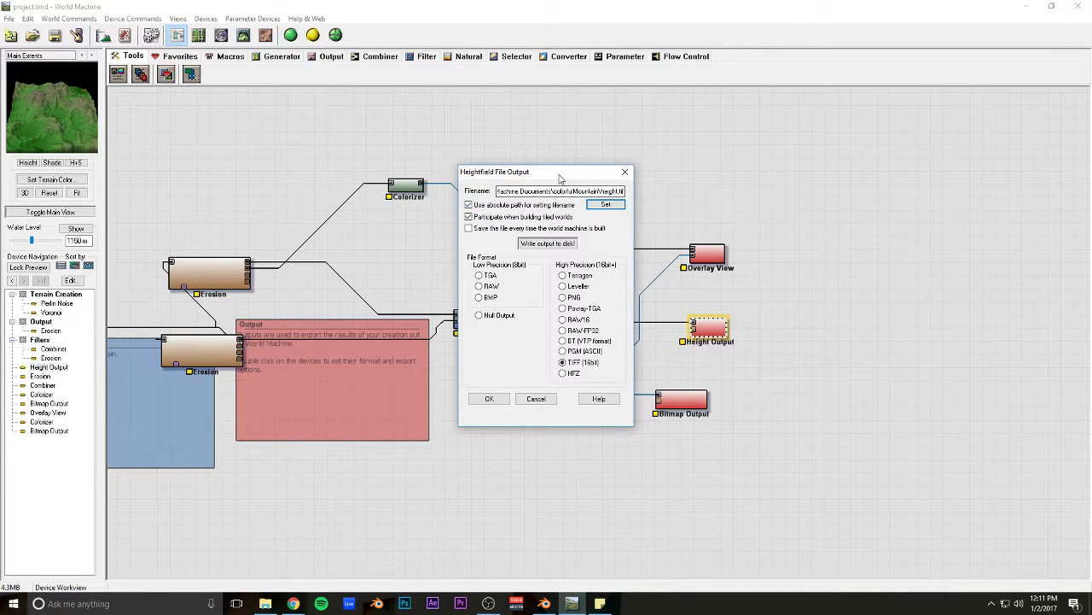
pyautogui.moveTo(551, 172); pyautogui.dragTo(541, 174)
pyautogui.click(614, 174)
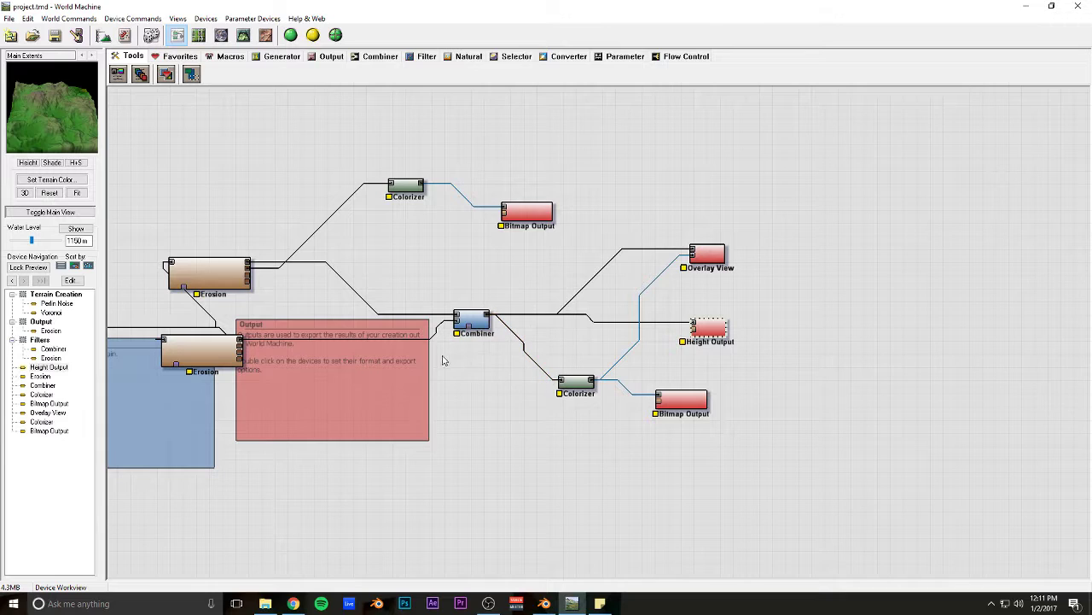
# - Inspect the Colorizer fed by the Combiner, then shift its Bitmap Output slightly and open that output's file settings
pyautogui.click(579, 385)
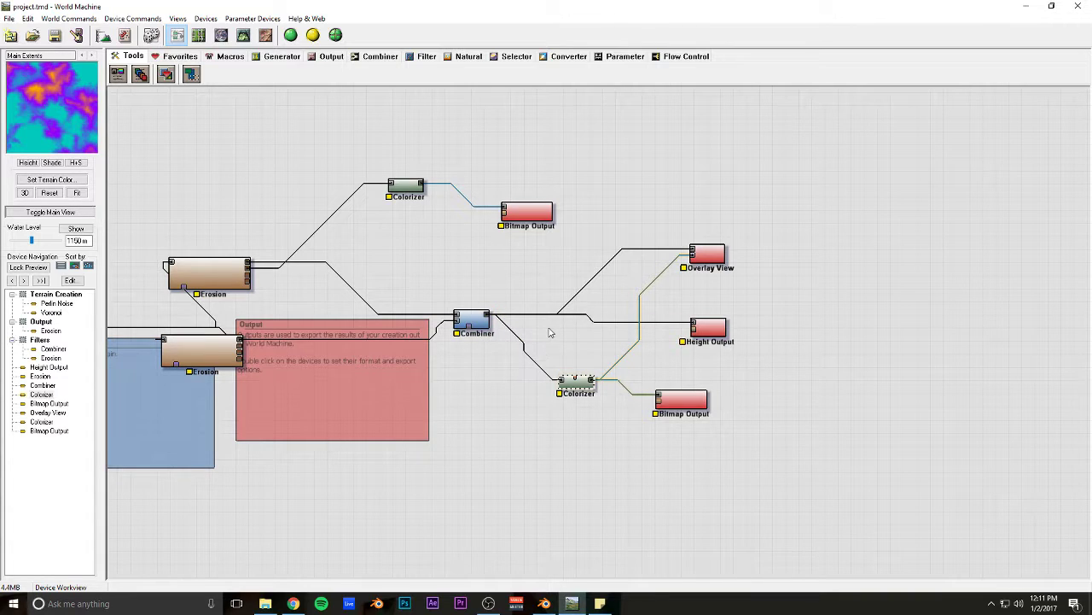
pyautogui.click(559, 353)
pyautogui.moveTo(680, 400)
pyautogui.mouseDown()
pyautogui.moveTo(715, 401)
pyautogui.moveTo(698, 403)
pyautogui.mouseUp()
pyautogui.doubleClick(698, 403)
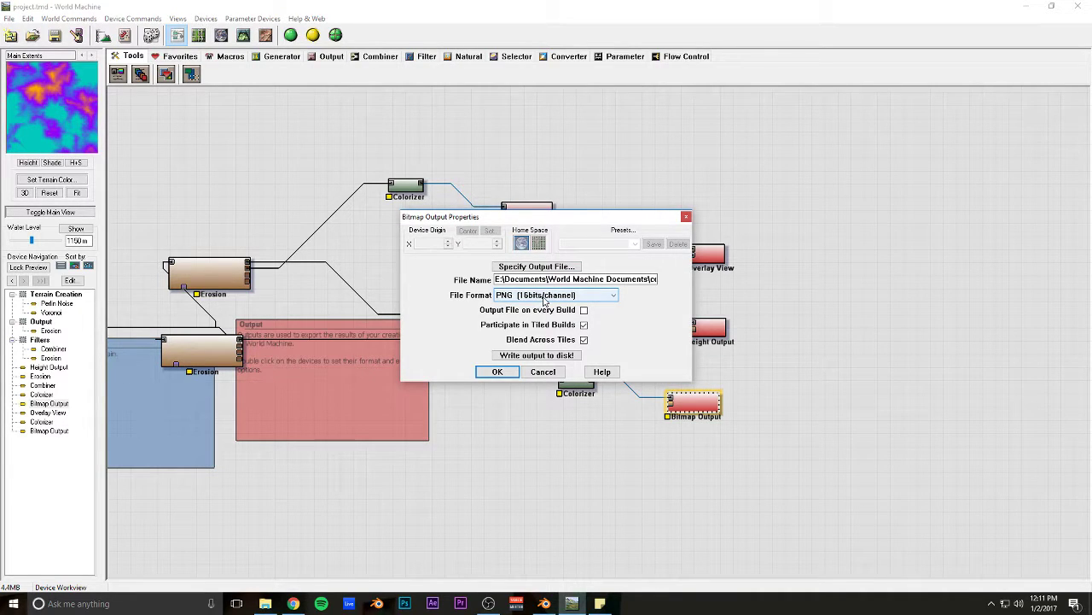
# - View texture.png in the colorfulMountain folder and close the Bitmap Output's file settings
pyautogui.click(266, 604)
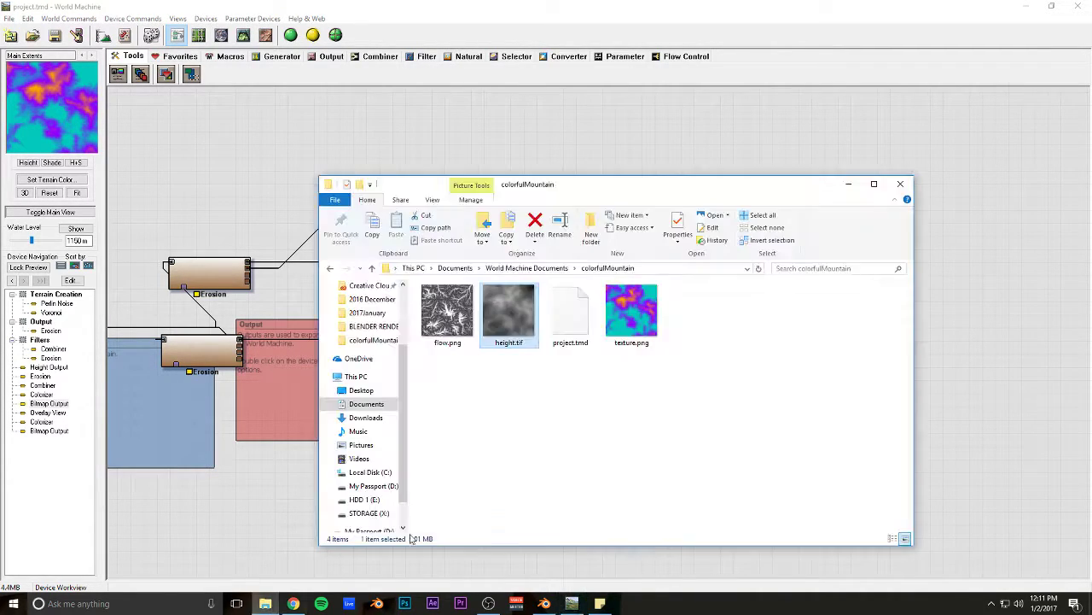
pyautogui.doubleClick(631, 311)
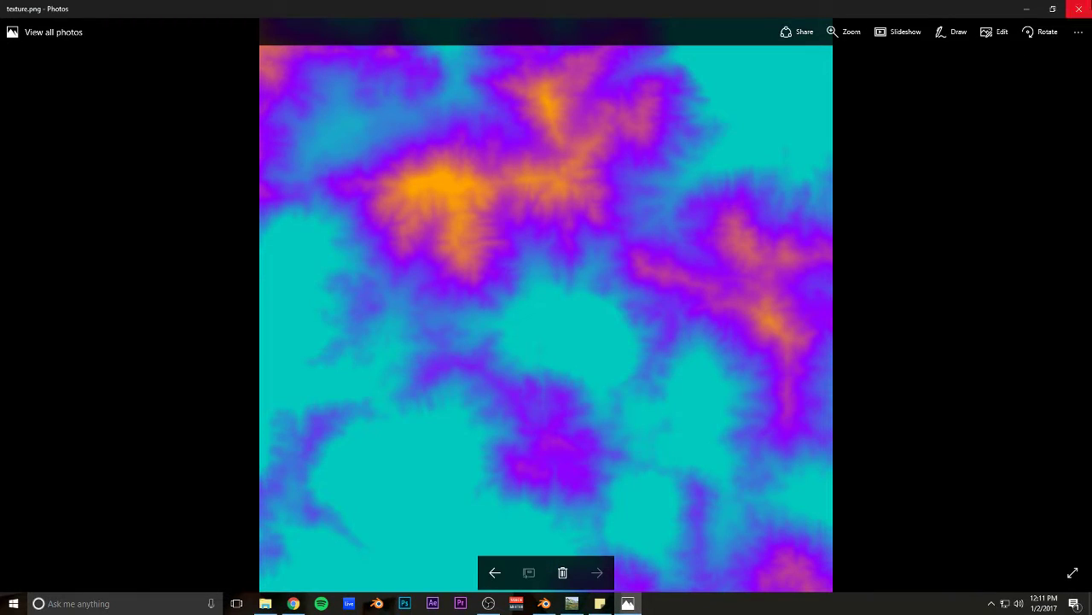
pyautogui.click(1079, 9)
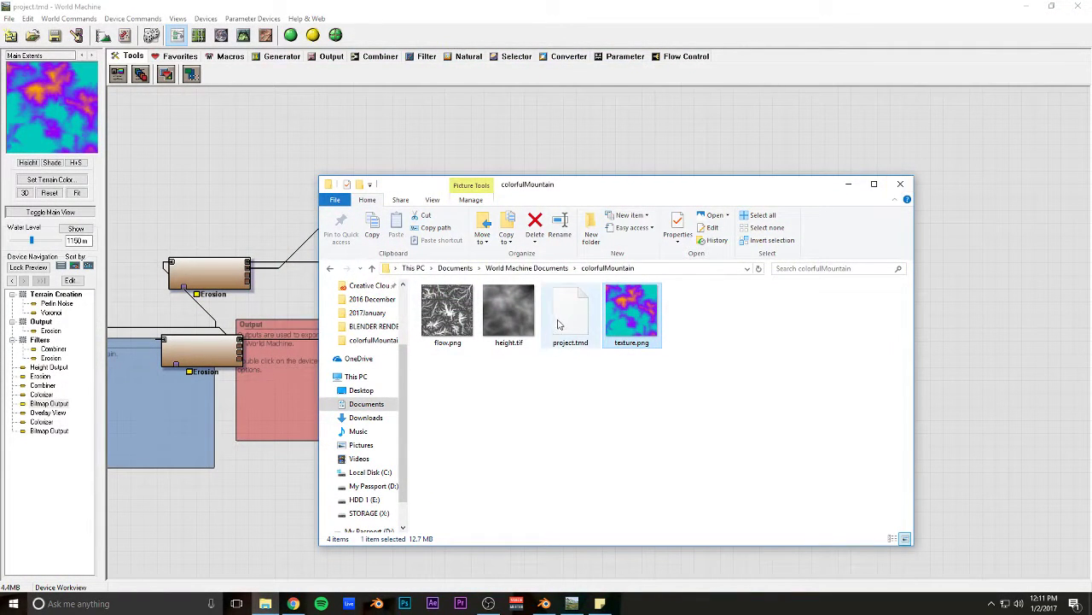
pyautogui.click(570, 314)
pyautogui.click(632, 312)
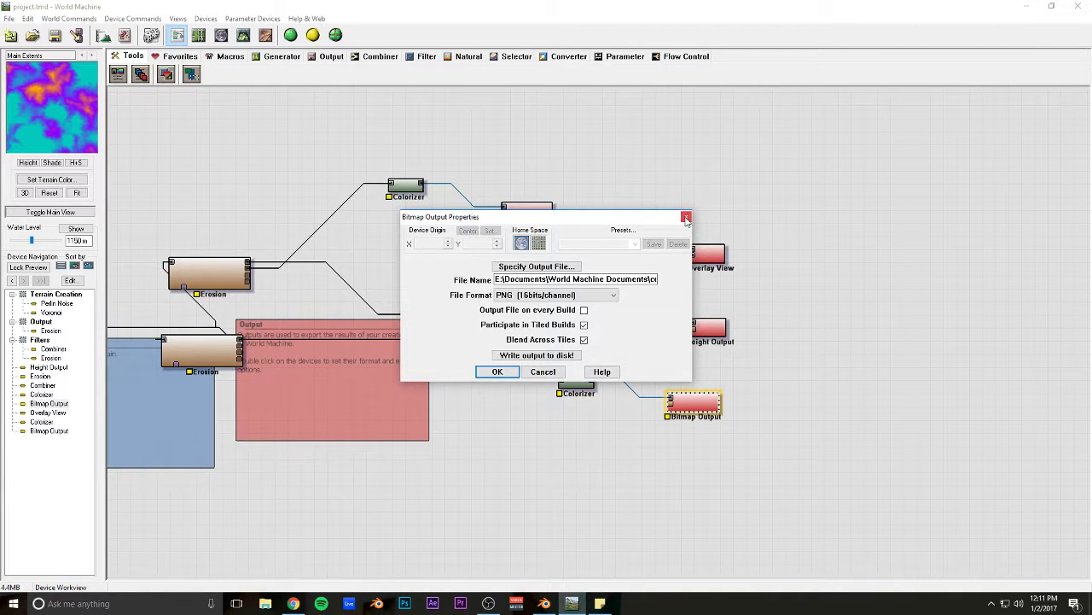
pyautogui.click(686, 219)
# - Inspect the Colorizer and Bitmap Output fed by the upper Erosion device's flow map
pyautogui.moveTo(652, 195); pyautogui.dragTo(840, 189, button='middle')
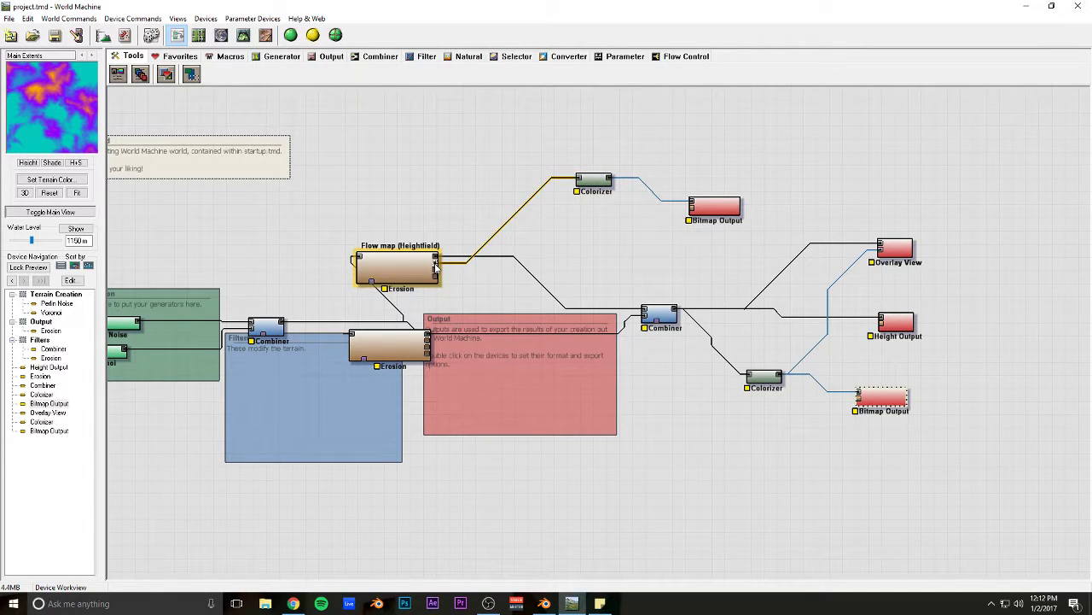
pyautogui.click(597, 183)
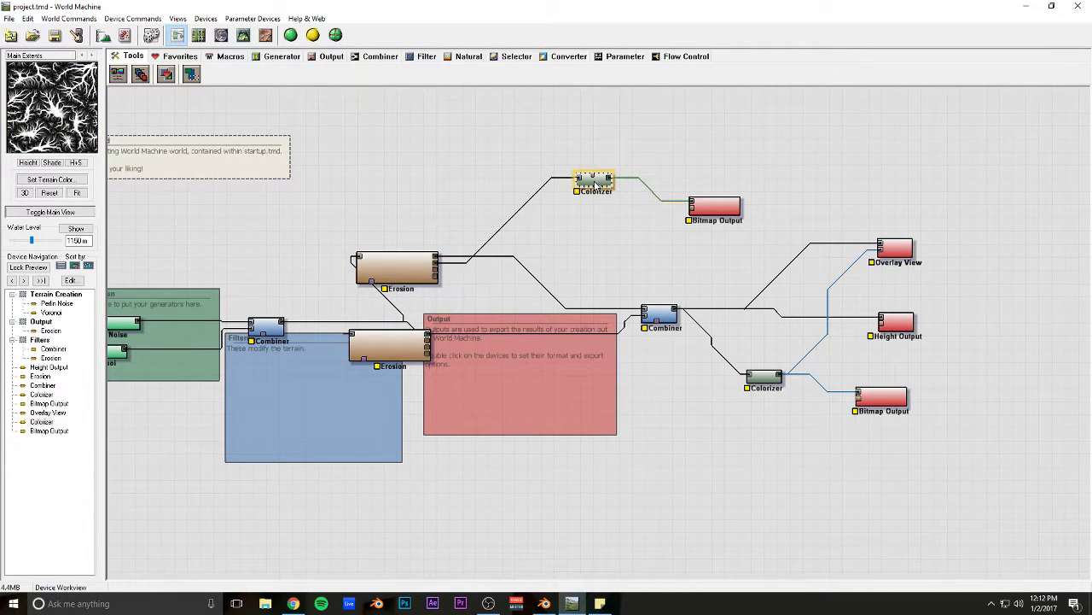
pyautogui.click(716, 206)
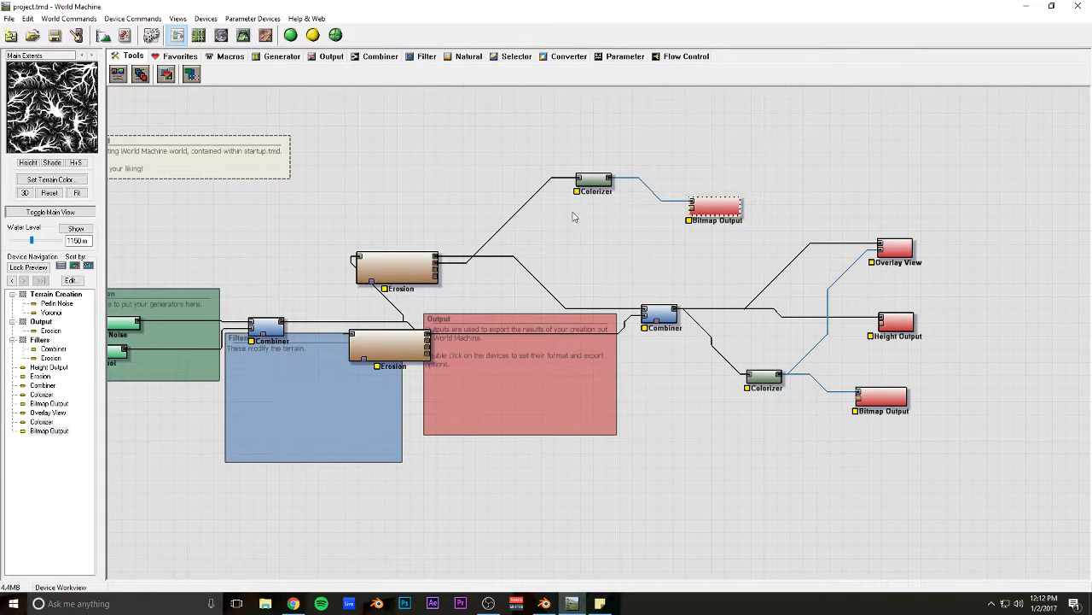
# - View flow.png from Documents\World Machine Documents\colorfulMountain
pyautogui.click(265, 603)
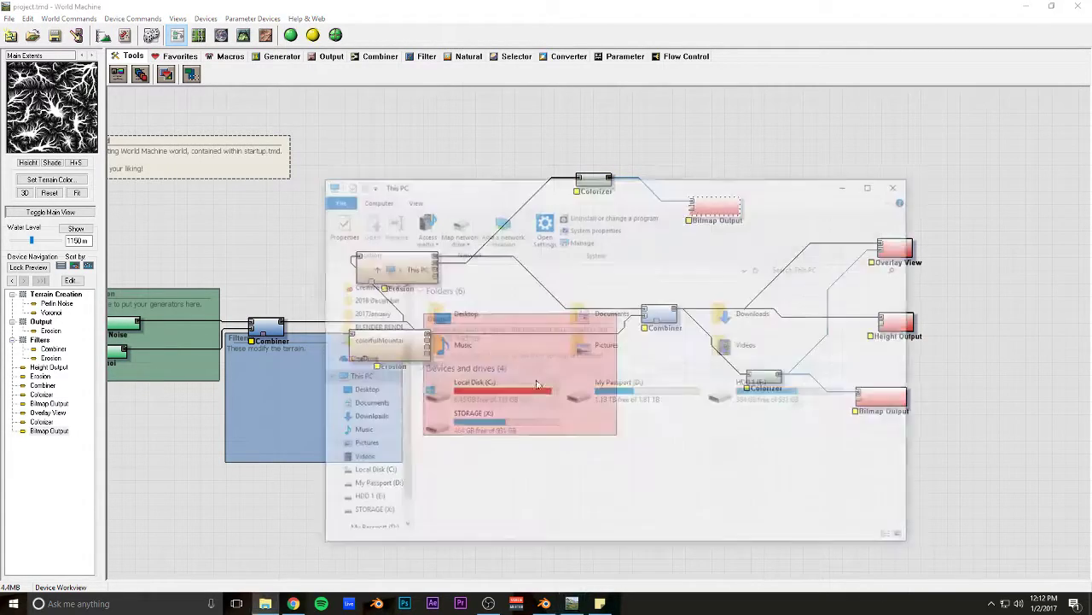
pyautogui.doubleClick(650, 321)
pyautogui.scroll(-12, 495, 410)
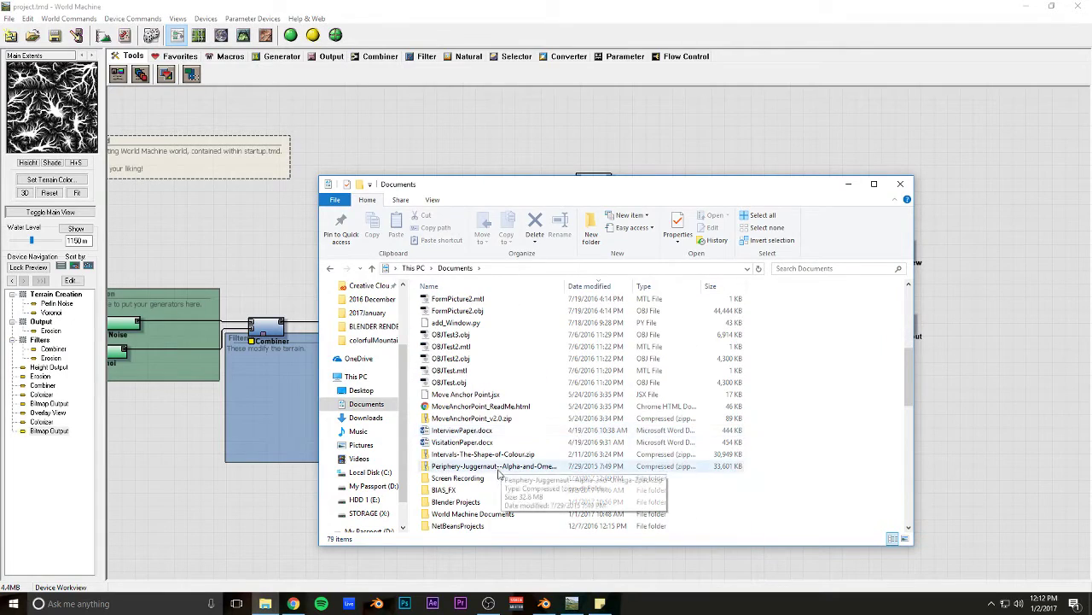
pyautogui.scroll(10, 493, 395)
pyautogui.doubleClick(465, 325)
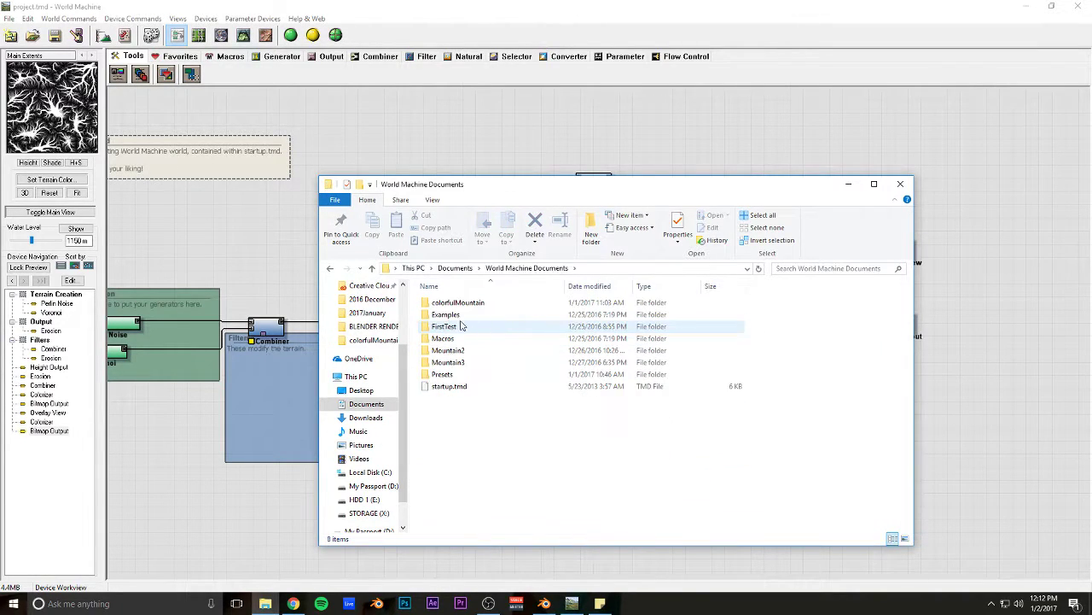
pyautogui.doubleClick(458, 302)
pyautogui.doubleClick(448, 315)
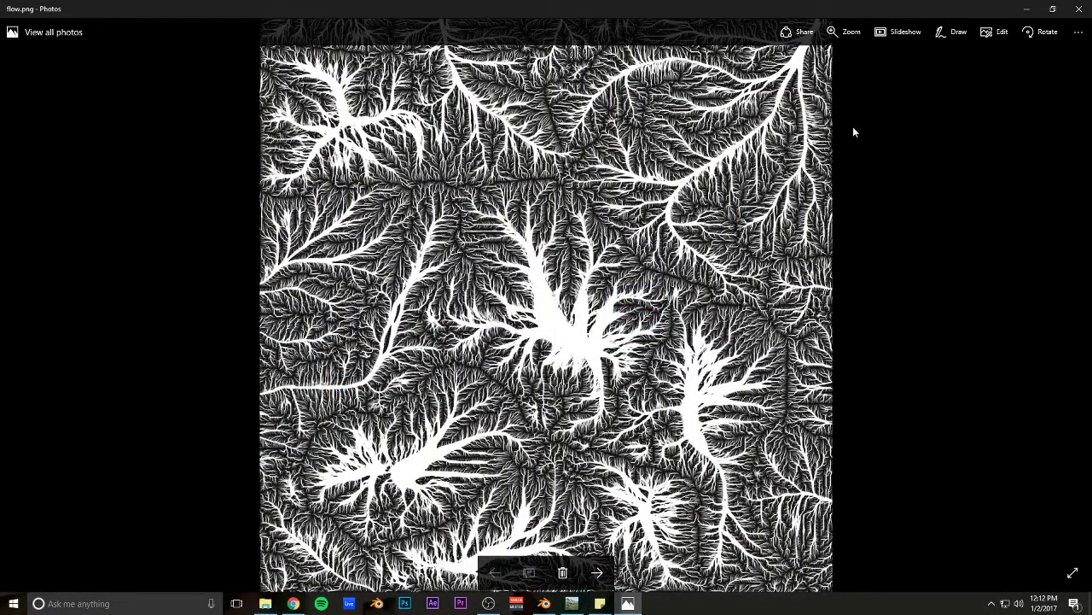
pyautogui.click(1088, 8)
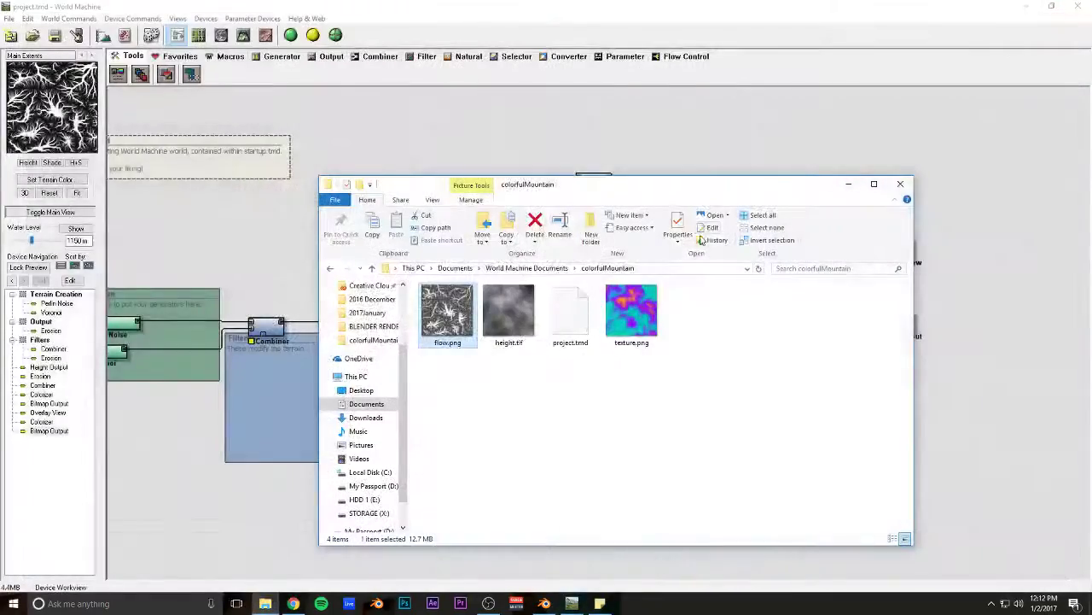
# - Switch to Blender and delete the default cube from the scene
pyautogui.click(544, 603)
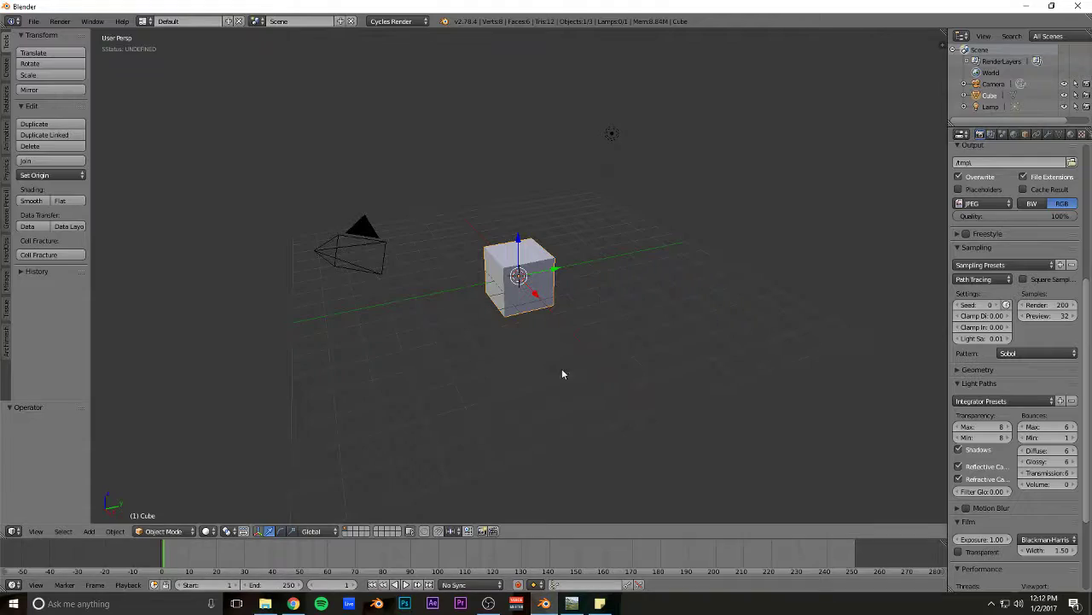
pyautogui.moveTo(474, 204); pyautogui.dragTo(469, 235, button='middle')
pyautogui.press('x')
pyautogui.click(501, 226)
pyautogui.hotkey('alt', 'Tab')
pyautogui.hotkey('alt', 'Tab')
pyautogui.click(489, 603)
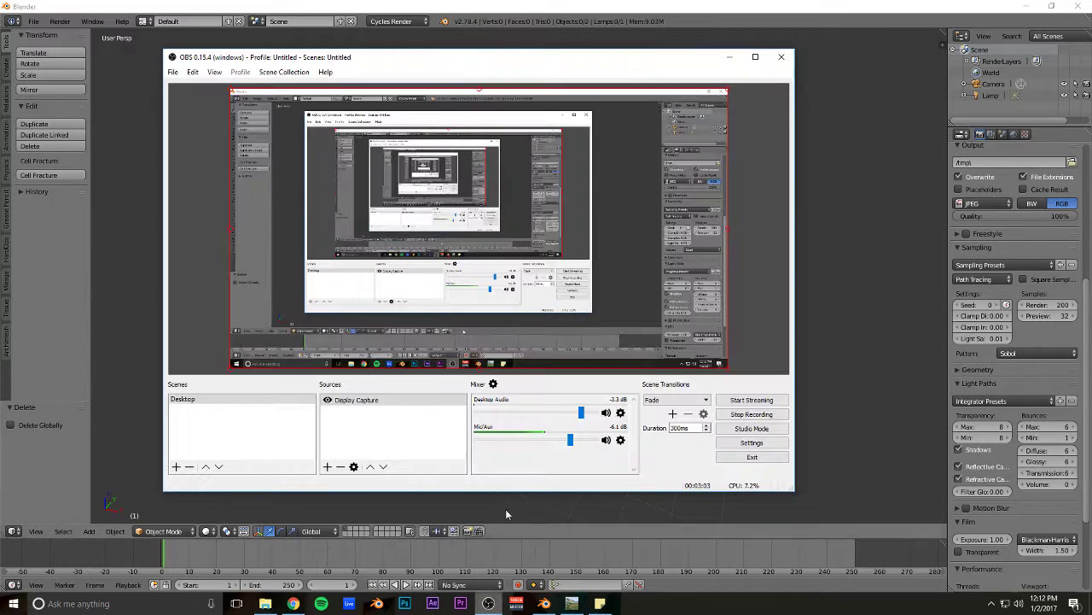
pyautogui.hotkey('alt', 'Tab')
# - Add a plane at the scene's centre and scale it up uniformly by about 8.06
pyautogui.moveTo(497, 134); pyautogui.dragTo(446, 187, button='middle')
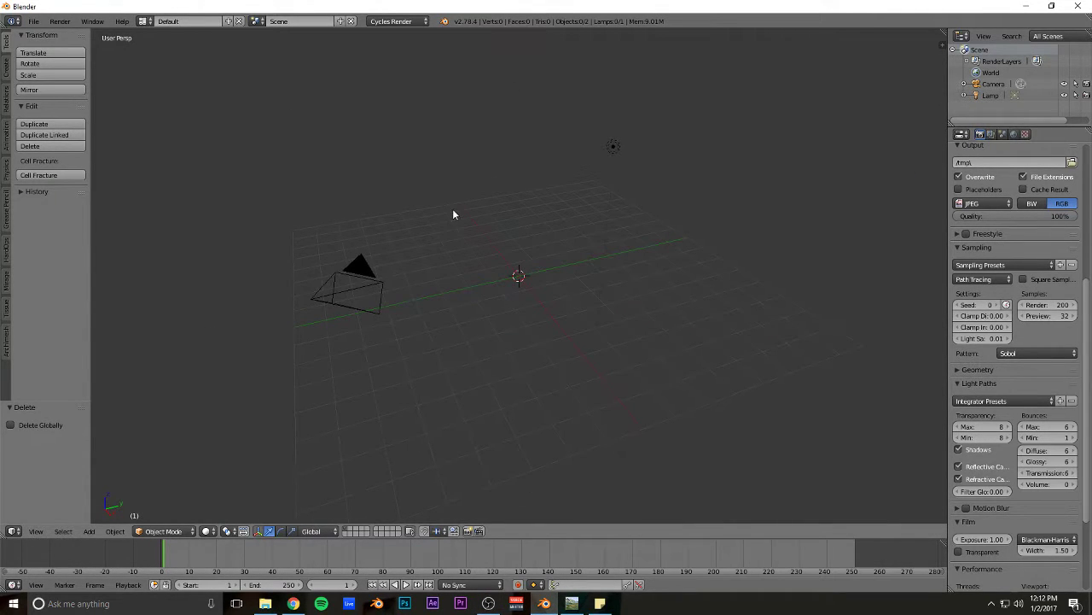
pyautogui.hotkey('shift', 'a')
pyautogui.moveTo(452, 210)
pyautogui.click(491, 211)
pyautogui.press('s')
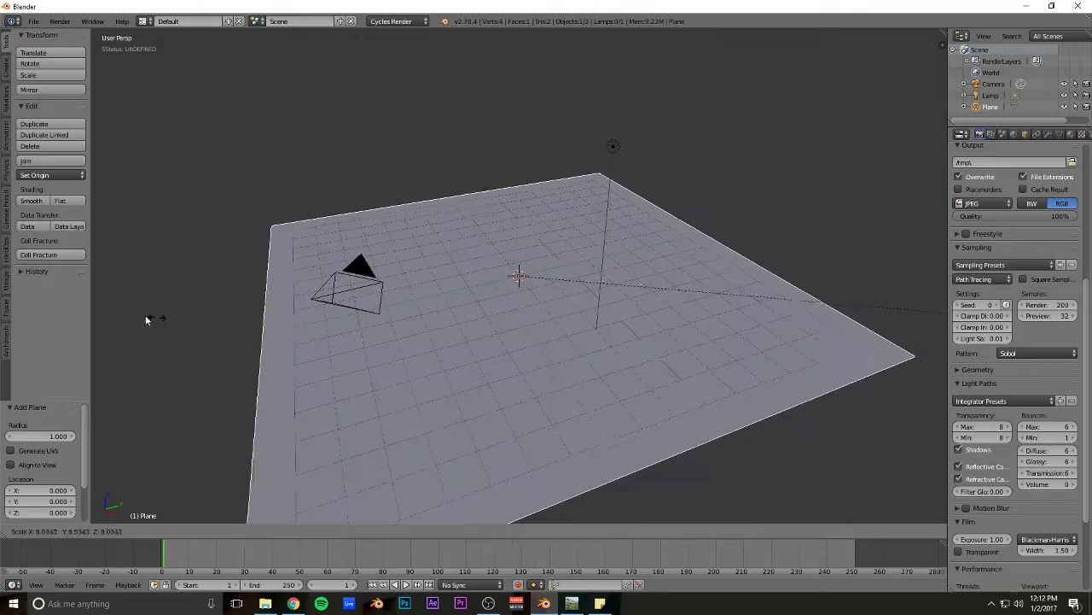
pyautogui.click(116, 309)
pyautogui.moveTo(270, 239); pyautogui.dragTo(461, 220, button='middle')
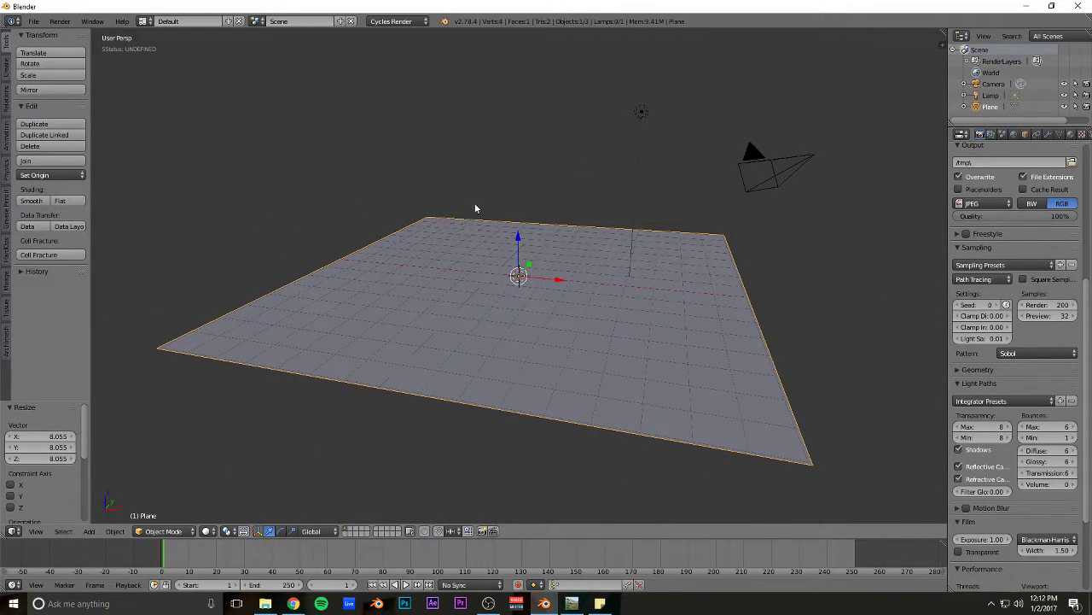
# - Add a Simple Subdivision Surface modifier to the plane with 6 view and 0 render subdivisions, and apply it
pyautogui.hotkey('ctrl', '4')
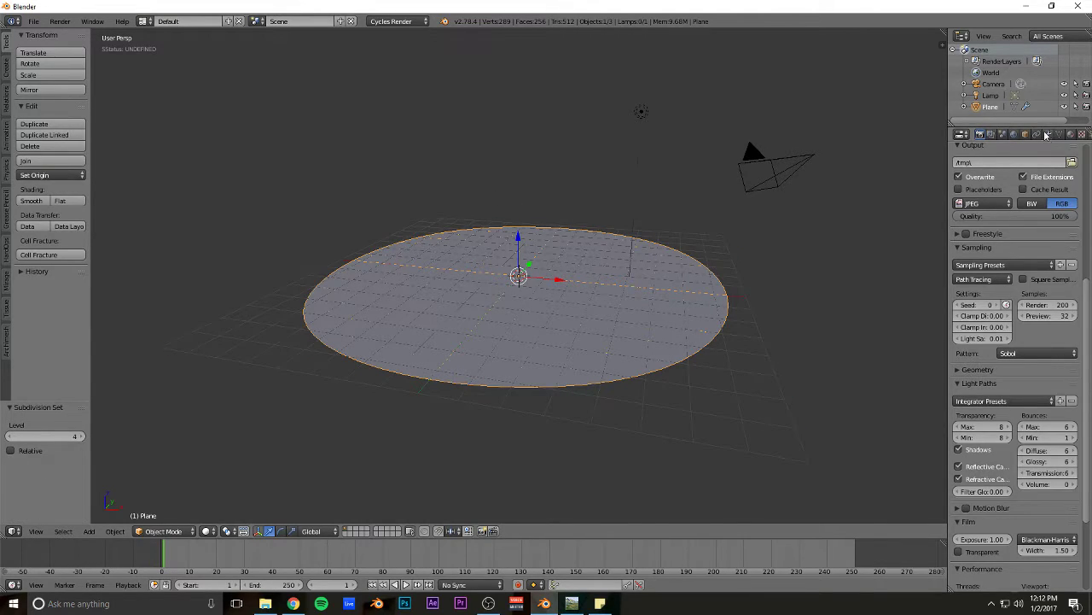
pyautogui.click(1048, 134)
pyautogui.click(1050, 227)
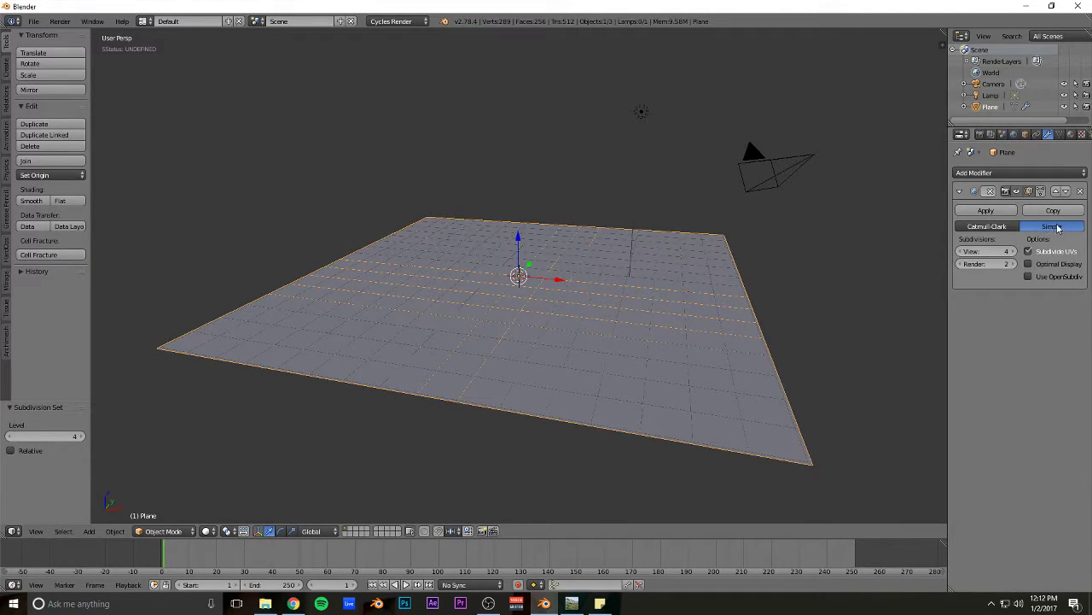
pyautogui.moveTo(981, 265); pyautogui.dragTo(1014, 252)
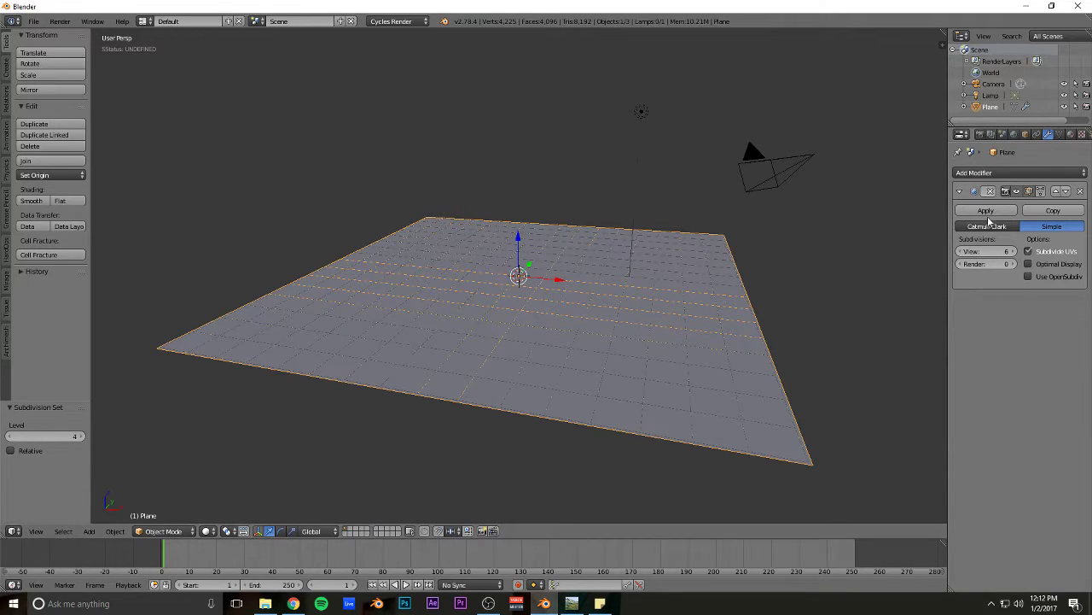
pyautogui.click(986, 211)
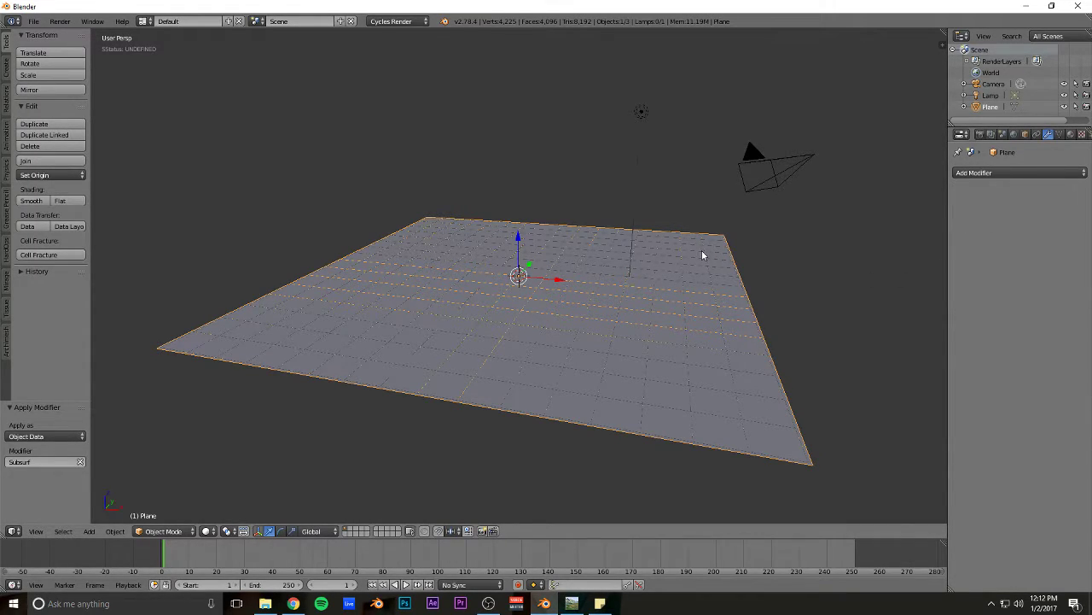
# - Check the plane's subdivided grid in Edit Mode and unwrap all of its faces
pyautogui.press('Tab')
pyautogui.moveTo(632, 205); pyautogui.dragTo(575, 246, button='middle')
pyautogui.press('Tab')
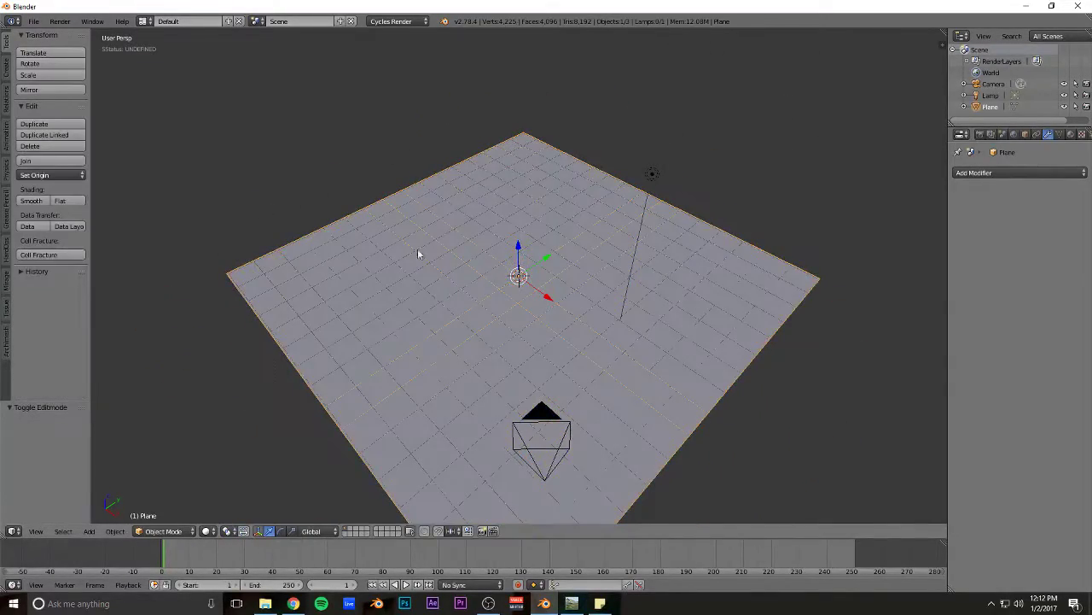
pyautogui.press('Tab')
pyautogui.press('Tab')
pyautogui.press('Tab')
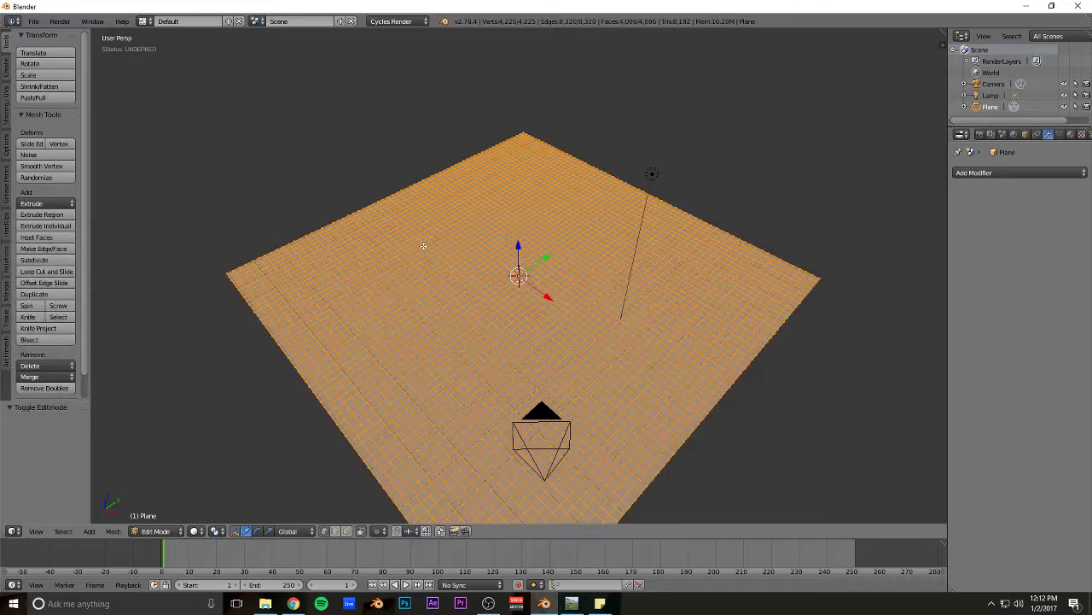
pyautogui.press('u')
pyautogui.click(393, 249)
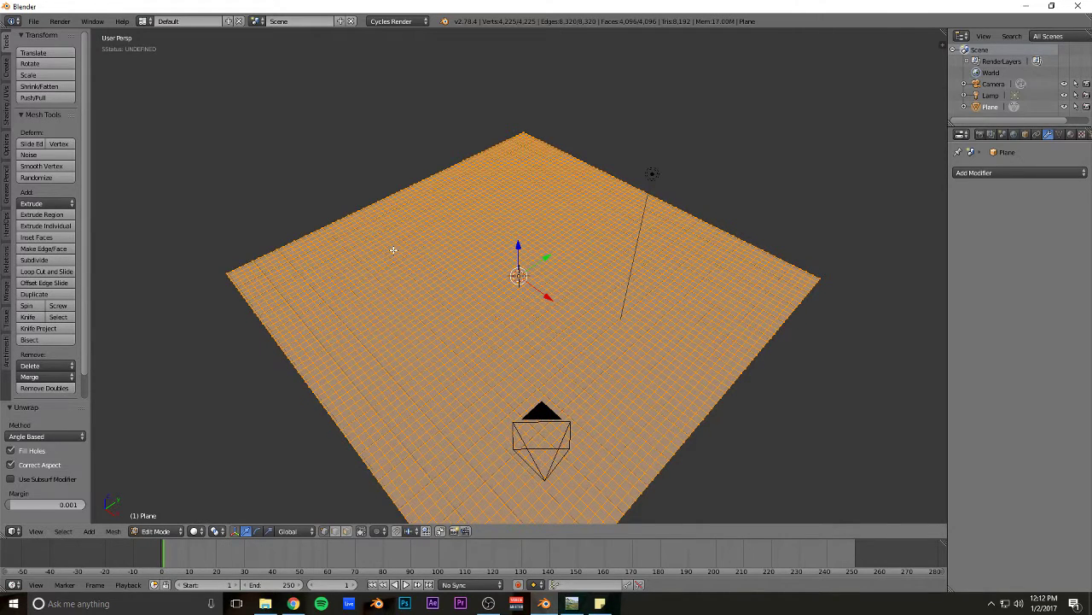
pyautogui.press('Tab')
# - Add a Displace modifier to the plane and give it a new texture
pyautogui.moveTo(454, 199); pyautogui.dragTo(538, 175, button='middle')
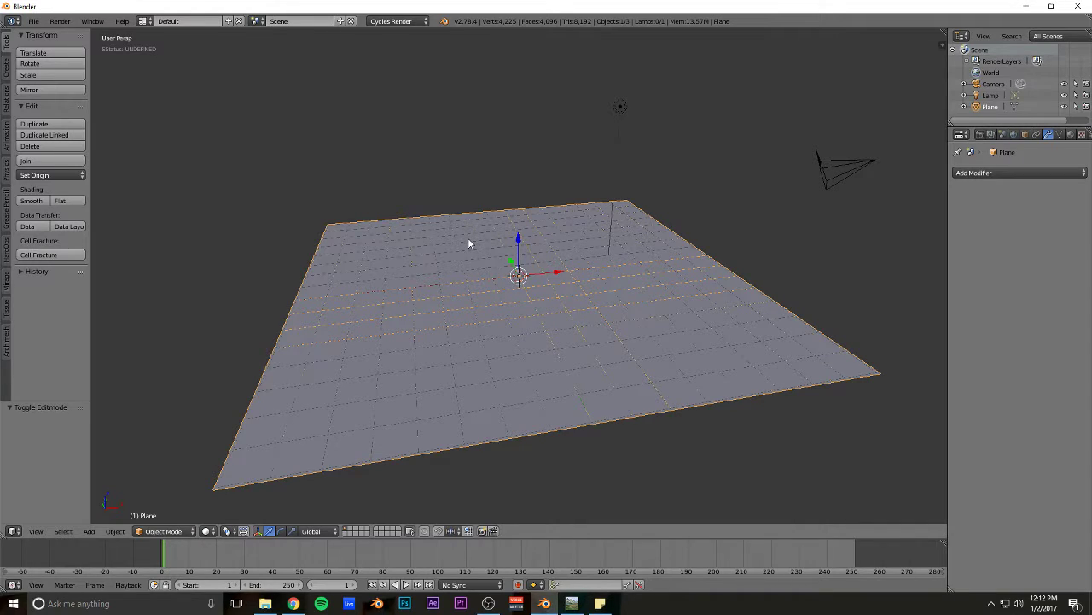
pyautogui.click(1002, 173)
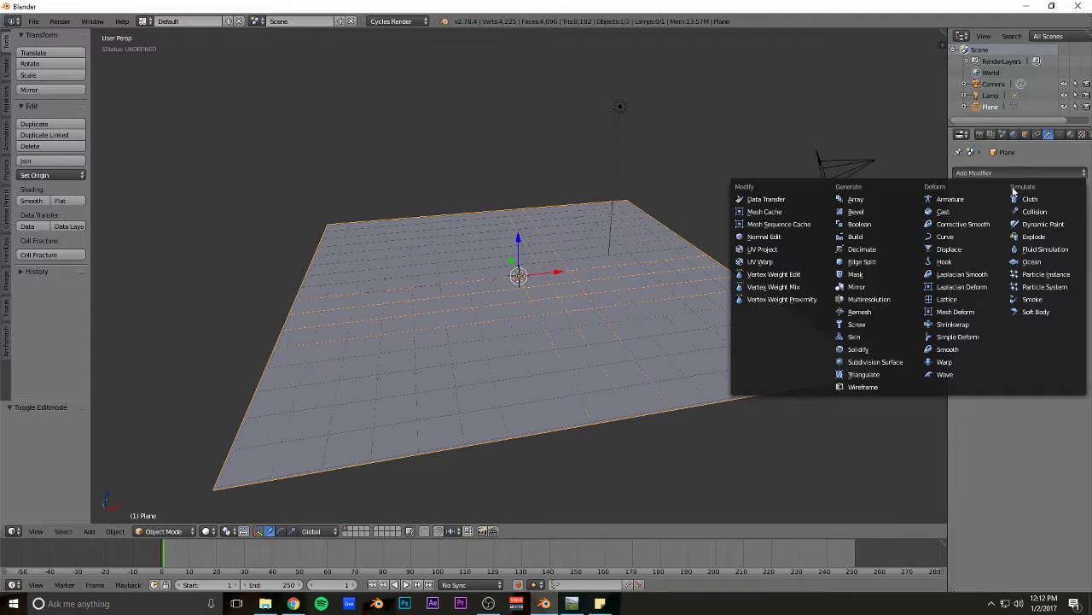
pyautogui.click(950, 250)
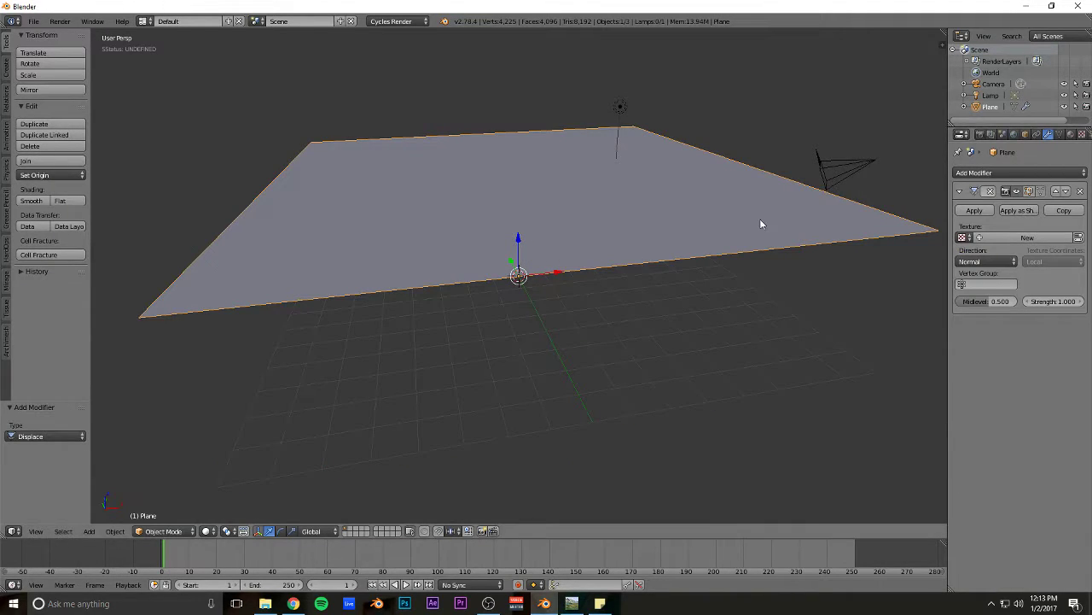
pyautogui.moveTo(949, 150); pyautogui.dragTo(914, 151)
pyautogui.click(1008, 238)
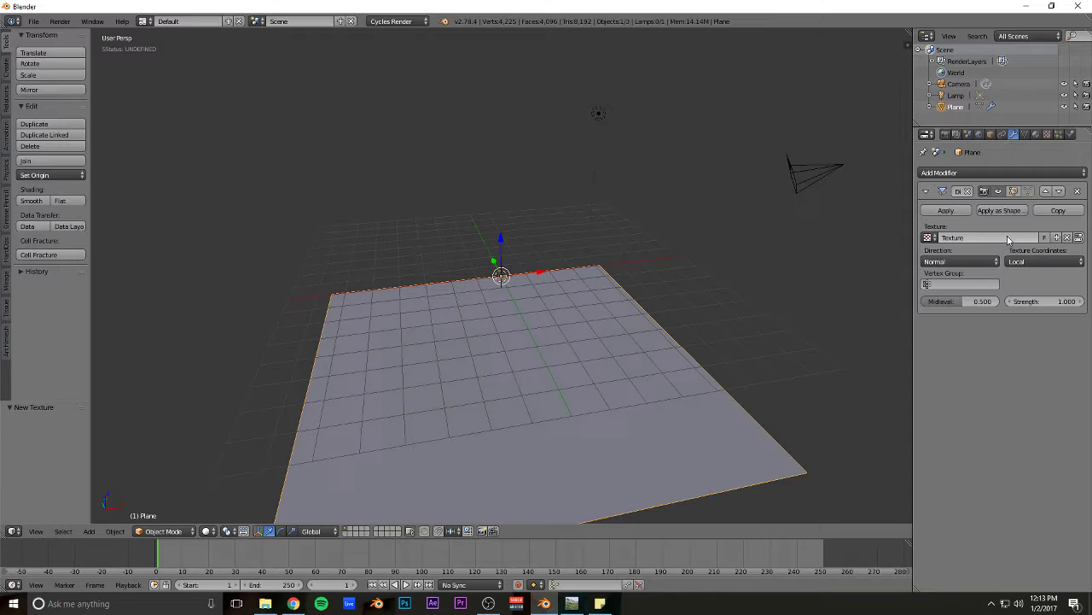
# - Load height.tif from World Machine Documents\colorfulMountain as the displacement texture's image and view the displaced plane
pyautogui.click(1048, 134)
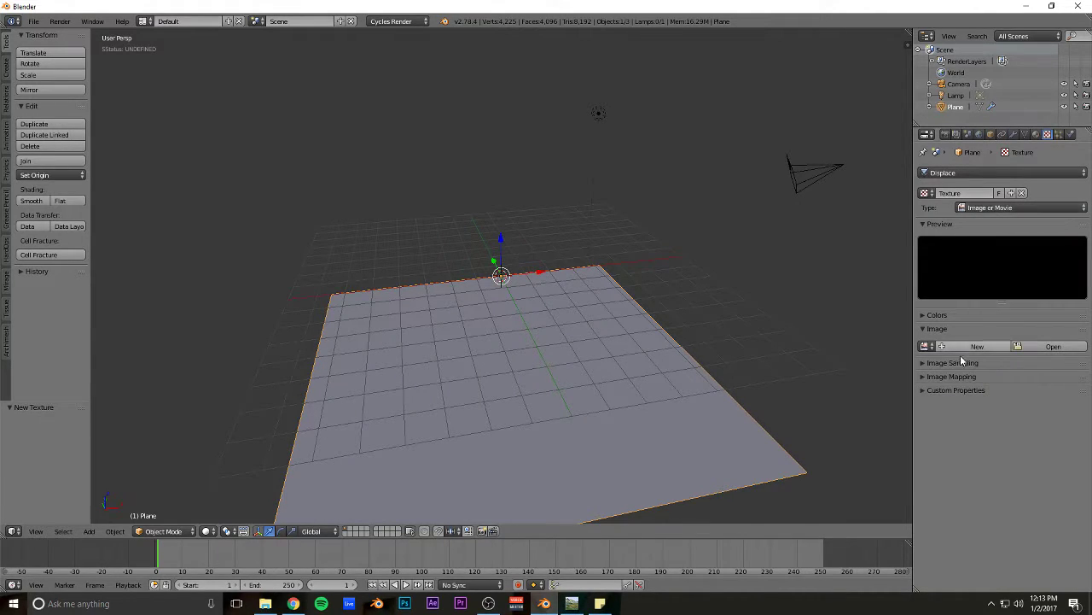
pyautogui.click(1045, 346)
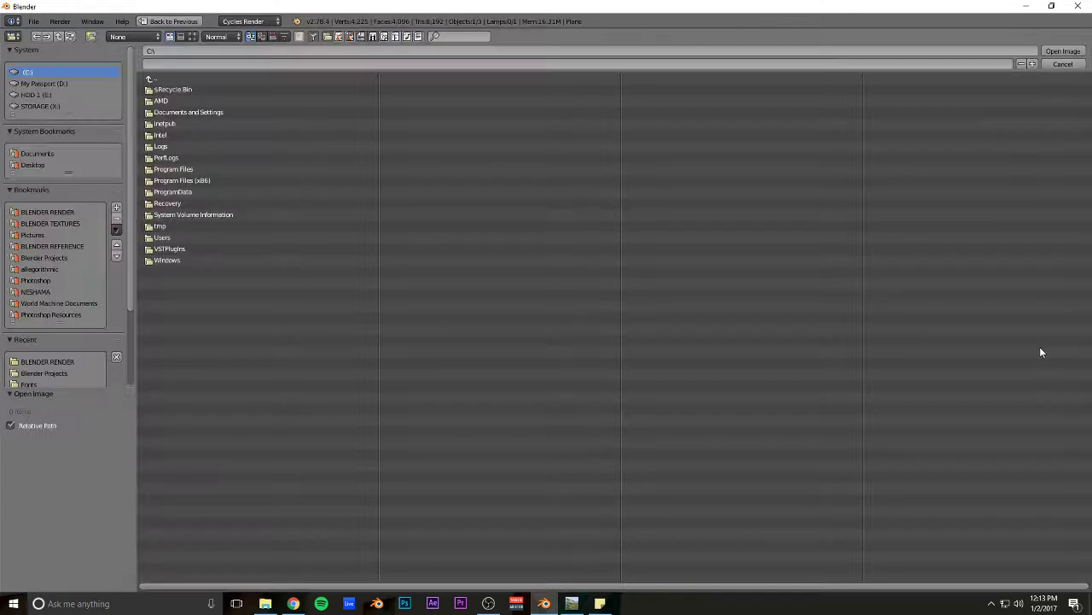
pyautogui.click(60, 302)
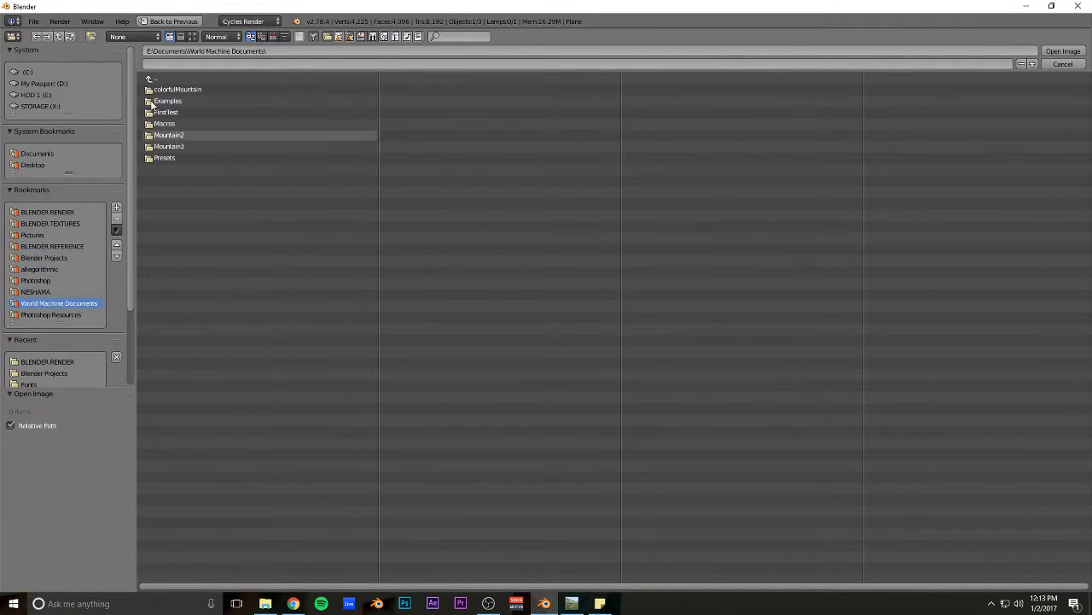
pyautogui.click(181, 89)
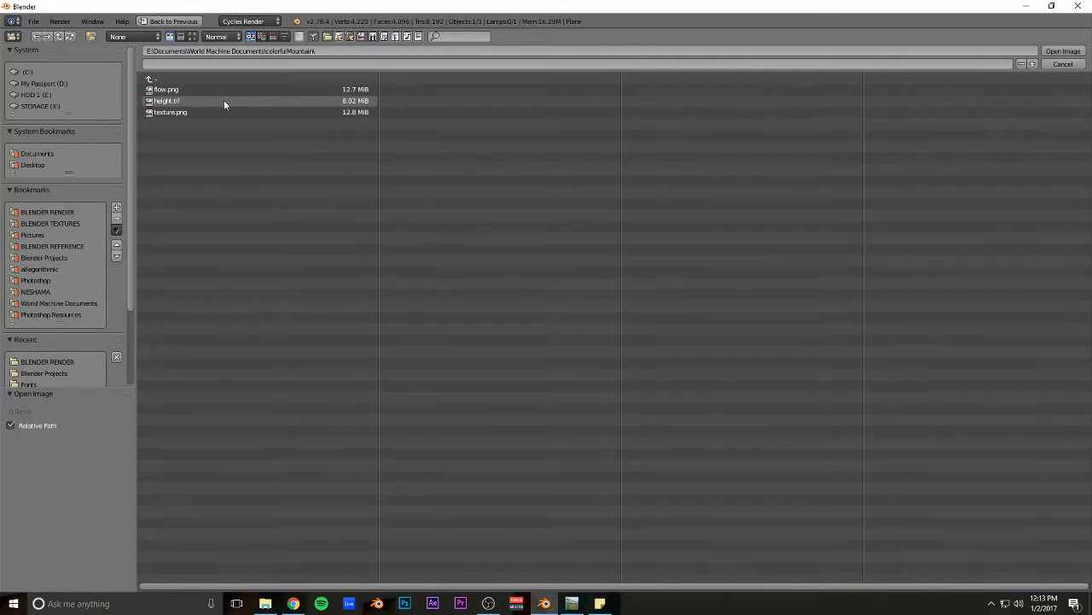
pyautogui.doubleClick(224, 100)
pyautogui.moveTo(549, 260); pyautogui.dragTo(727, 304, button='middle')
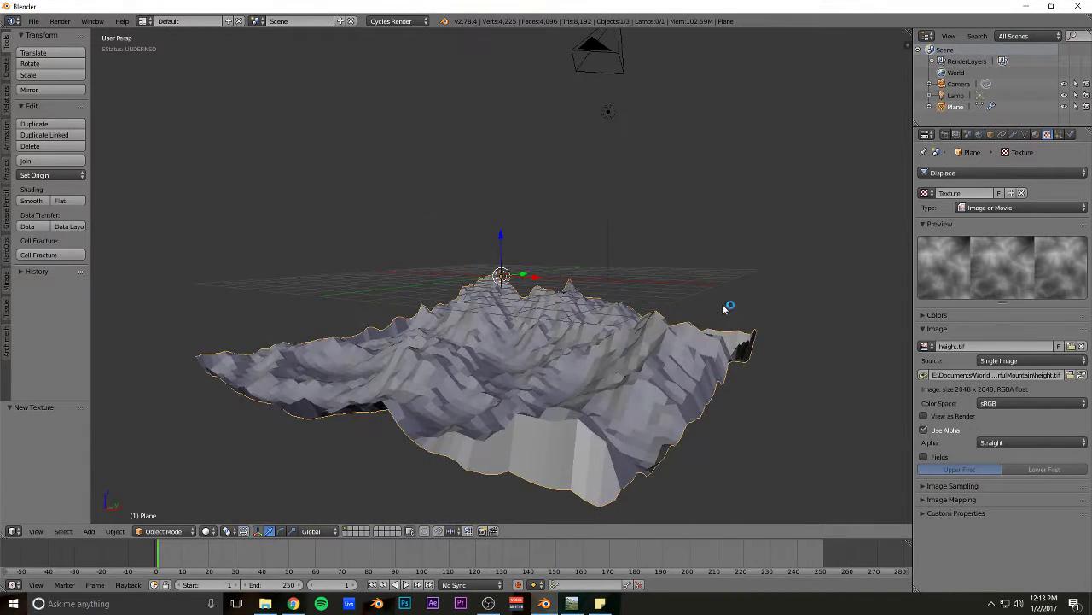
# - Set the Displace modifier's midlevel to 0 and inspect the raised terrain from several angles
pyautogui.click(1013, 134)
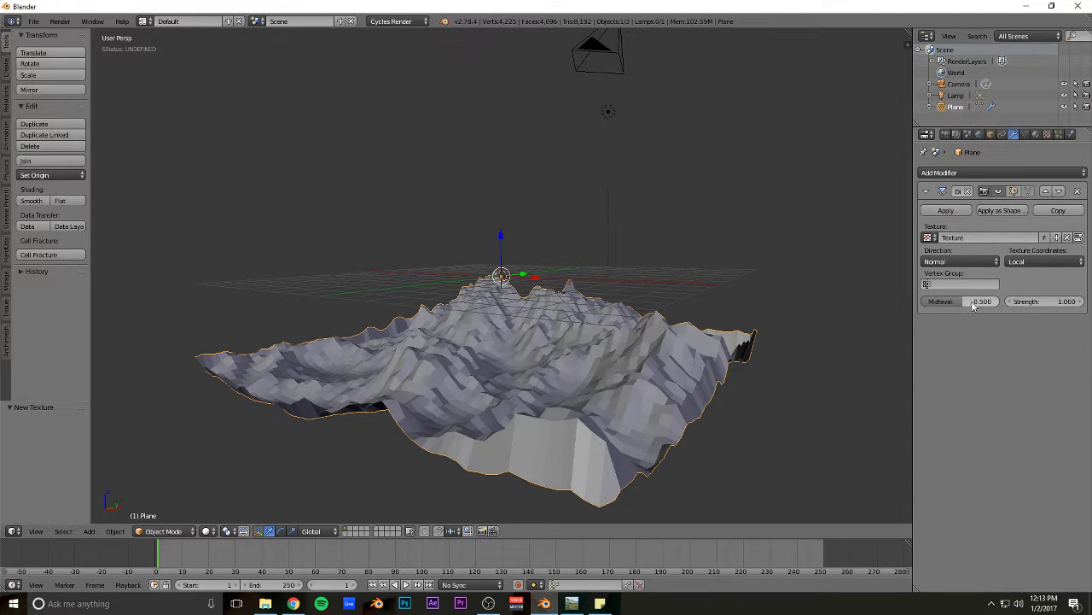
pyautogui.moveTo(973, 305); pyautogui.dragTo(922, 306)
pyautogui.moveTo(514, 207); pyautogui.dragTo(633, 248, button='middle')
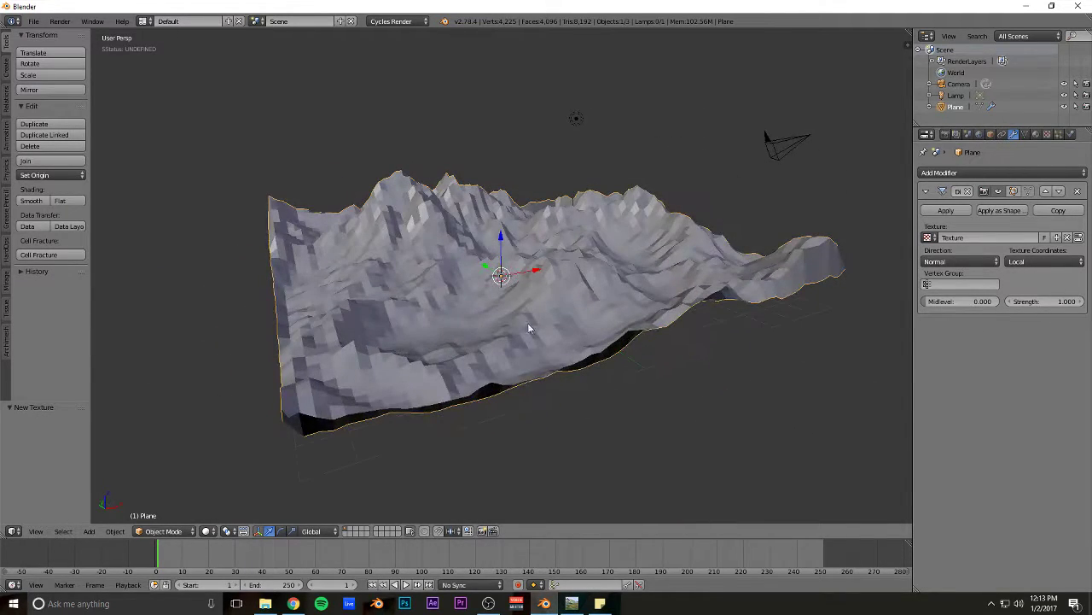
pyautogui.moveTo(539, 312); pyautogui.dragTo(551, 223, button='middle')
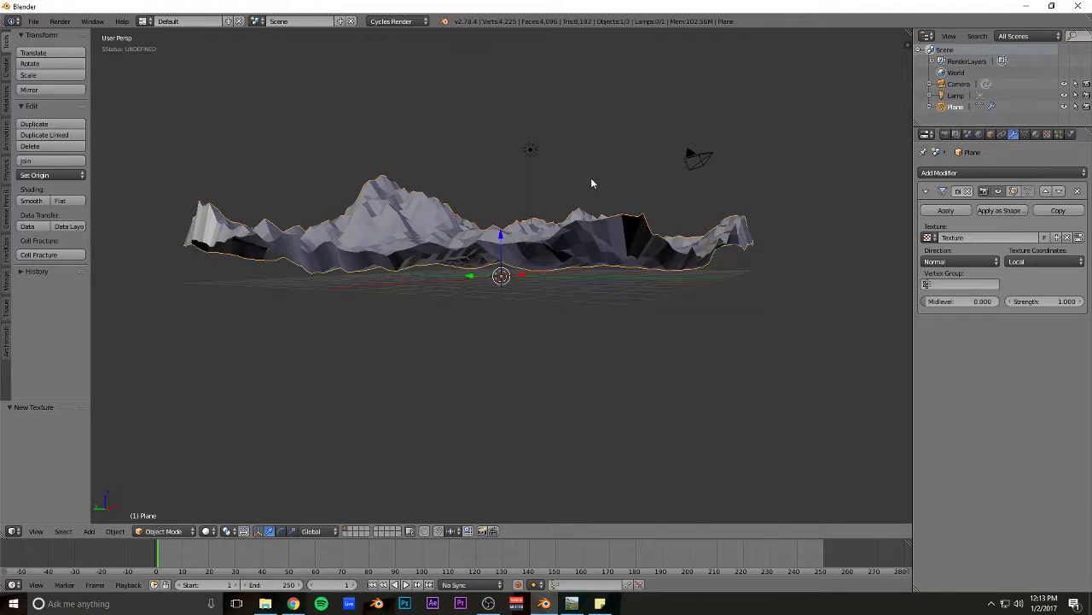
pyautogui.moveTo(591, 184); pyautogui.dragTo(714, 213, button='middle')
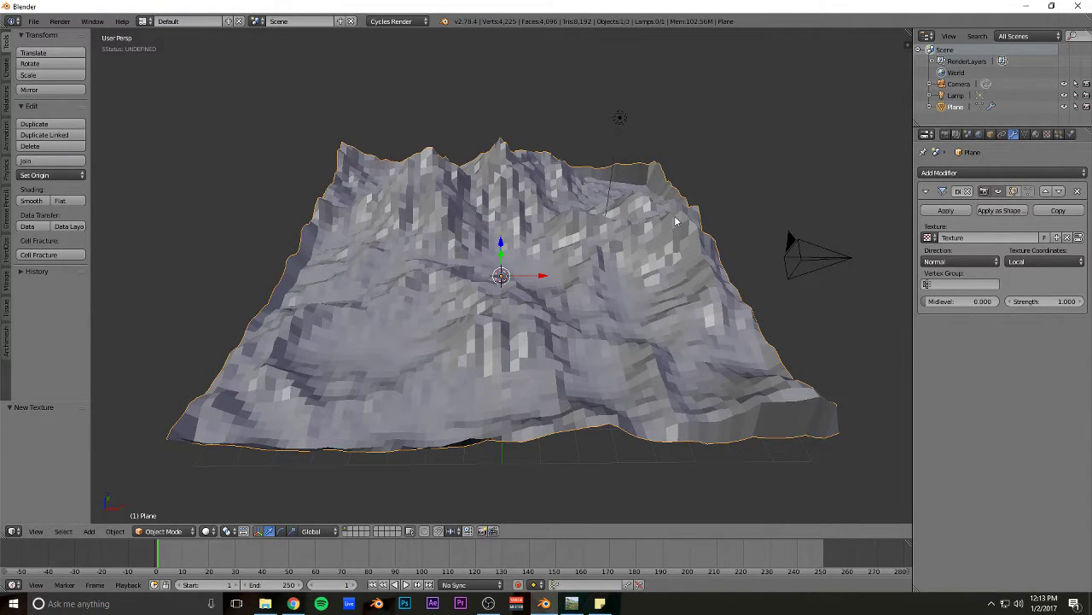
pyautogui.moveTo(662, 218); pyautogui.dragTo(634, 203, button='middle')
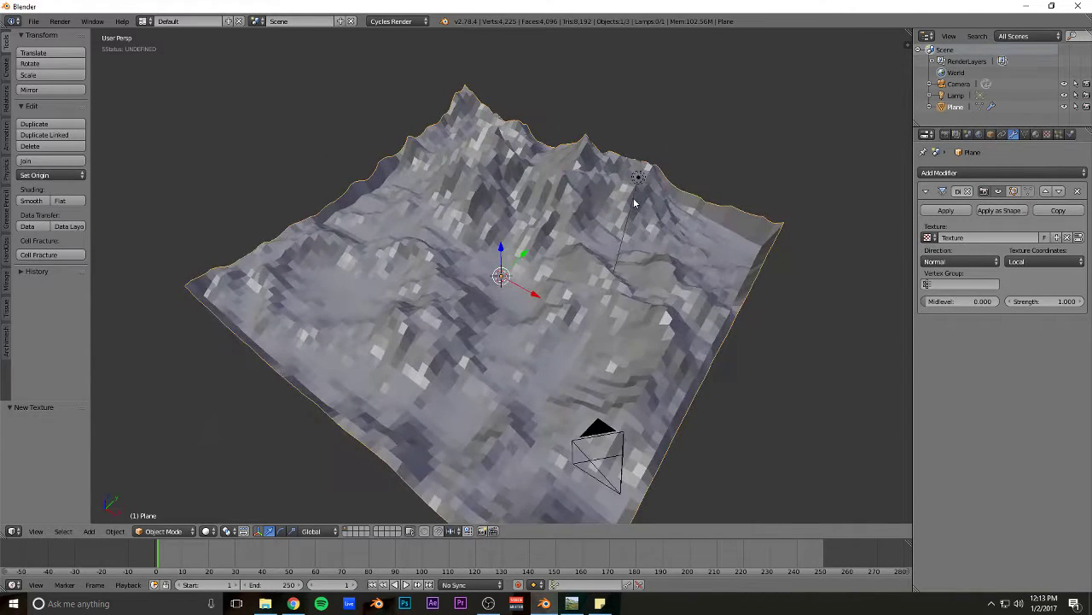
# - Delete the lamp from the scene
pyautogui.rightClick(639, 180)
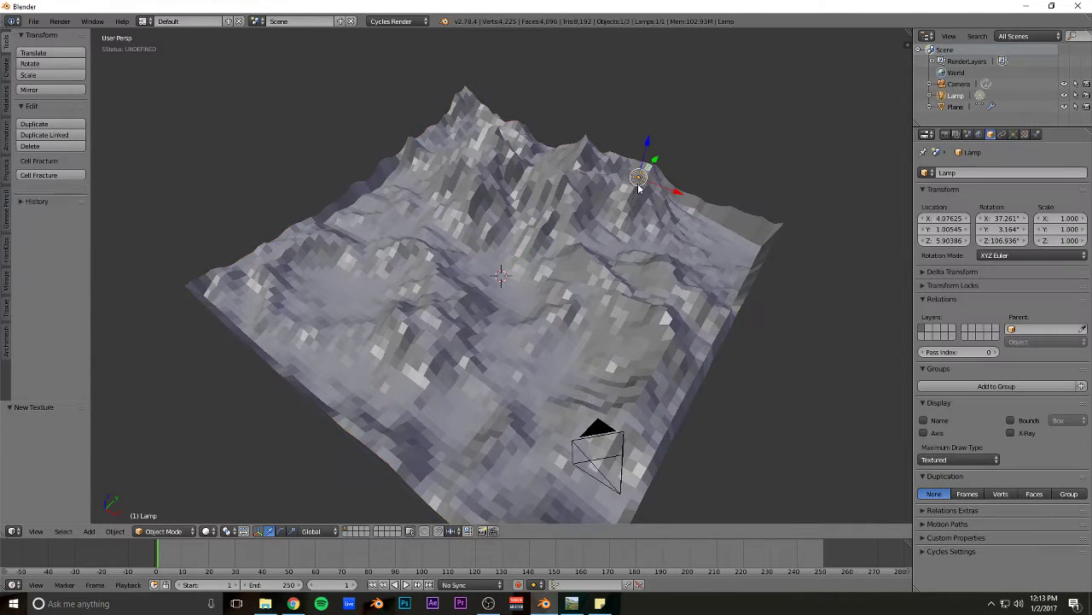
pyautogui.press('x')
pyautogui.click(726, 182)
pyautogui.moveTo(598, 206); pyautogui.dragTo(503, 186, button='middle')
pyautogui.scroll(5, 483, 197)
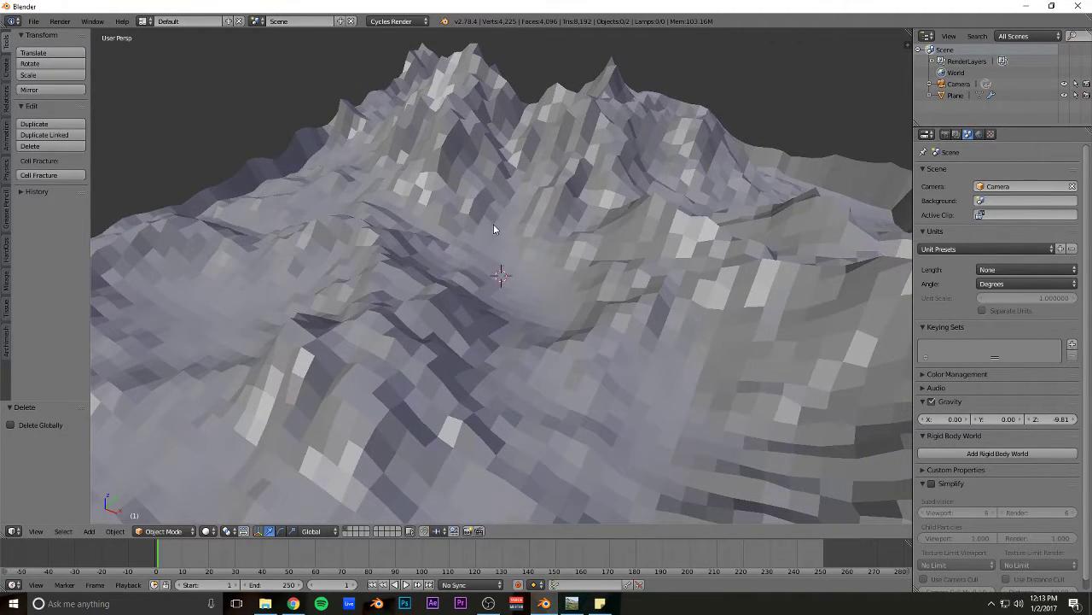
# - Add a Multiresolution modifier to the displaced plane and look over the terrain
pyautogui.rightClick(493, 224)
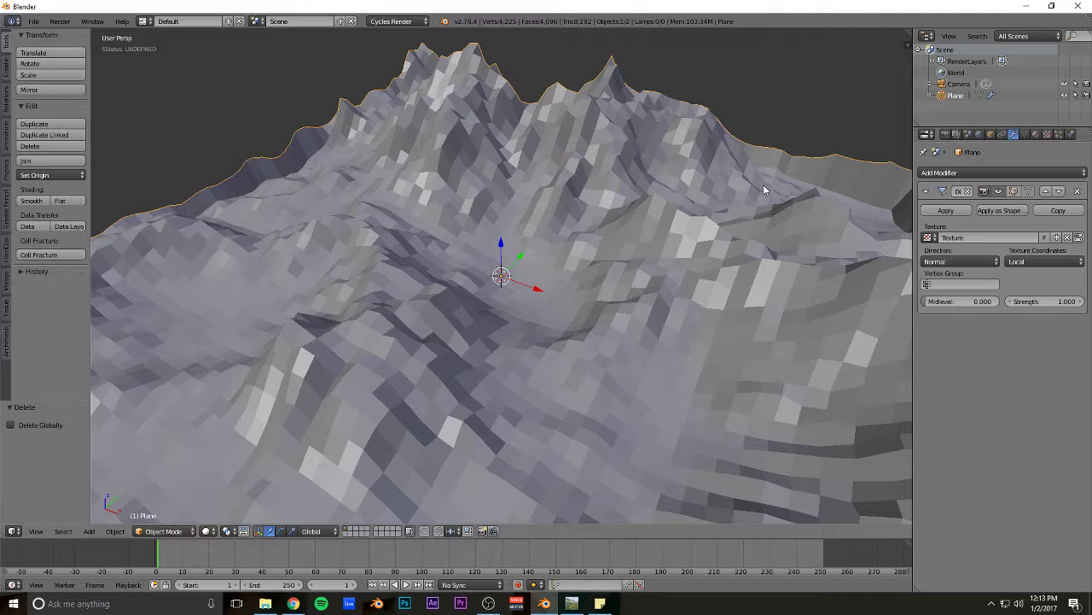
pyautogui.moveTo(746, 157)
pyautogui.mouseDown(button='middle')
pyautogui.moveTo(770, 161)
pyautogui.moveTo(729, 153)
pyautogui.mouseUp(button='middle')
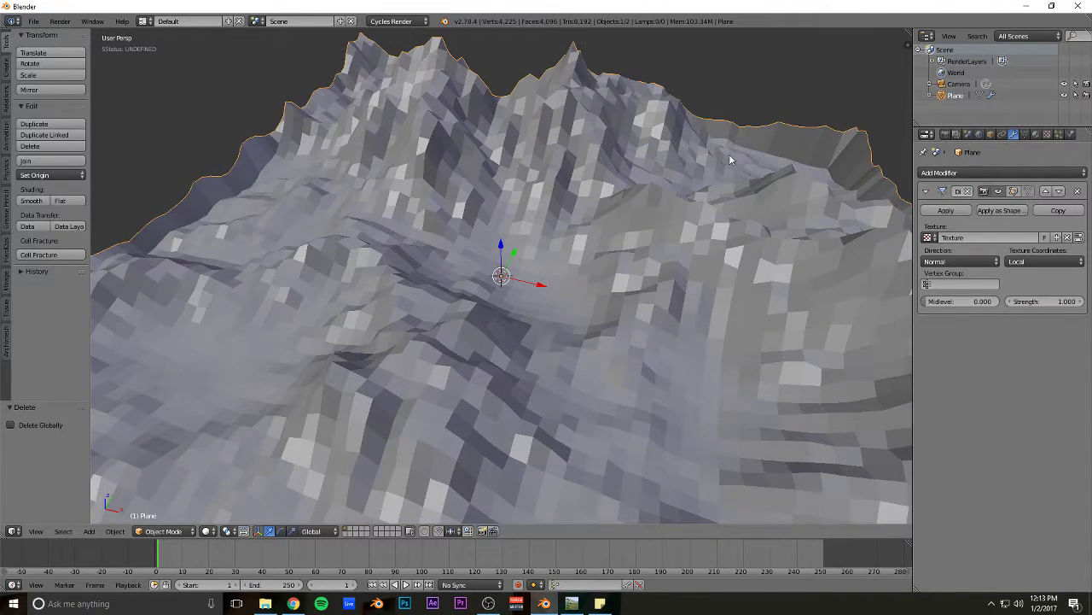
pyautogui.click(977, 172)
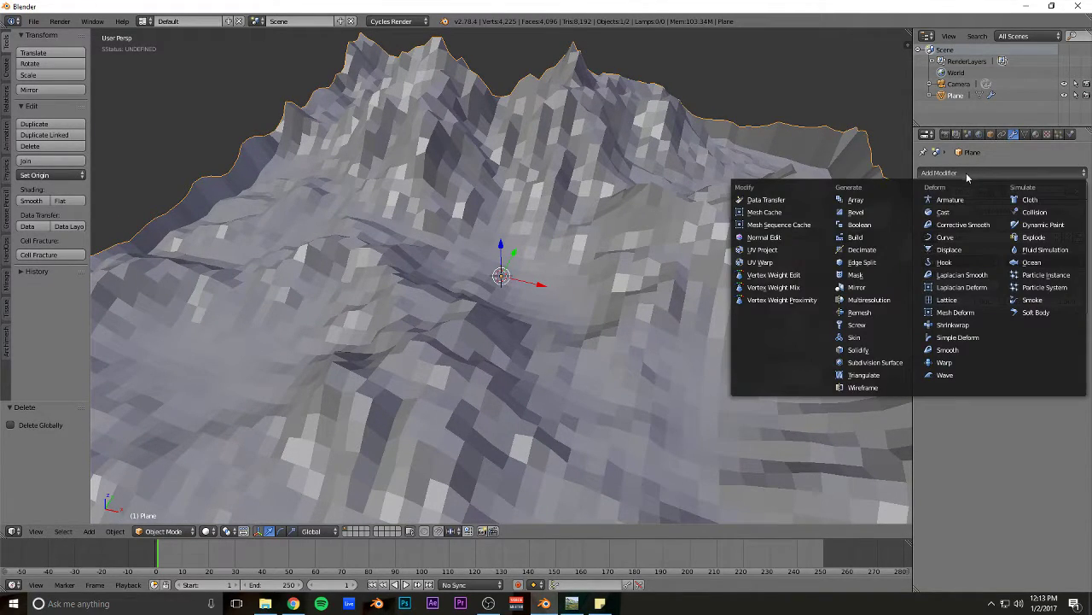
pyautogui.click(870, 300)
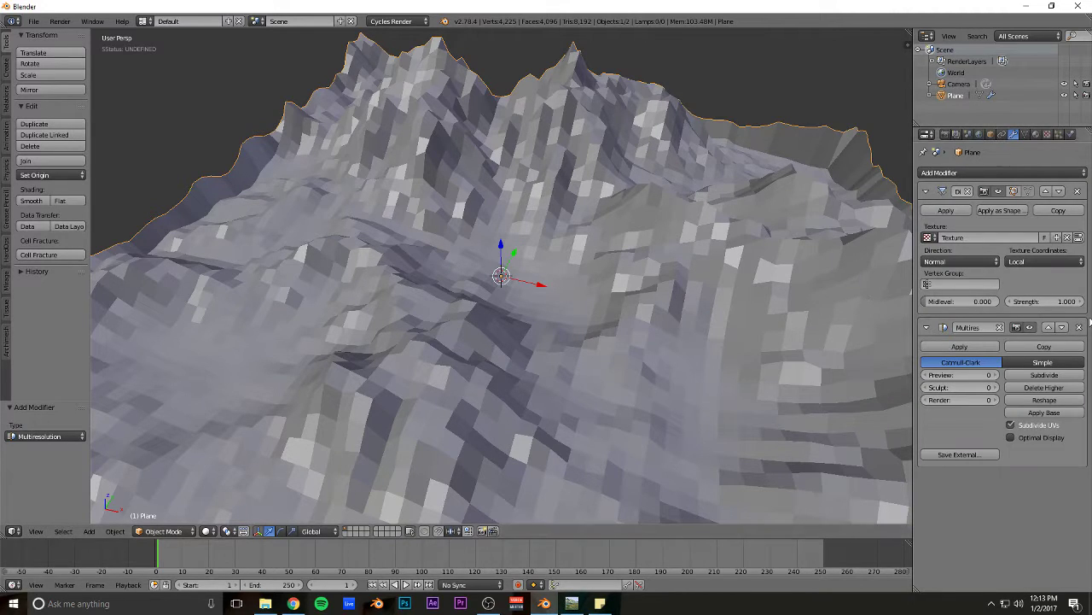
pyautogui.scroll(1, 708, 294)
pyautogui.moveTo(709, 290); pyautogui.dragTo(601, 260, button='middle')
pyautogui.scroll(-5, 707, 270)
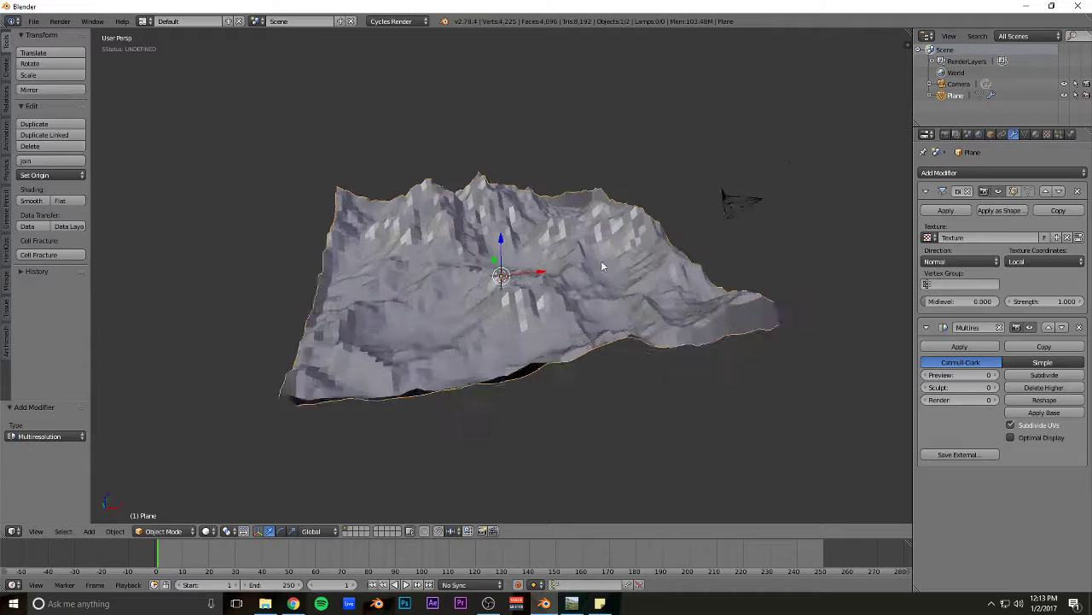
pyautogui.scroll(3, 601, 261)
pyautogui.scroll(2, 581, 262)
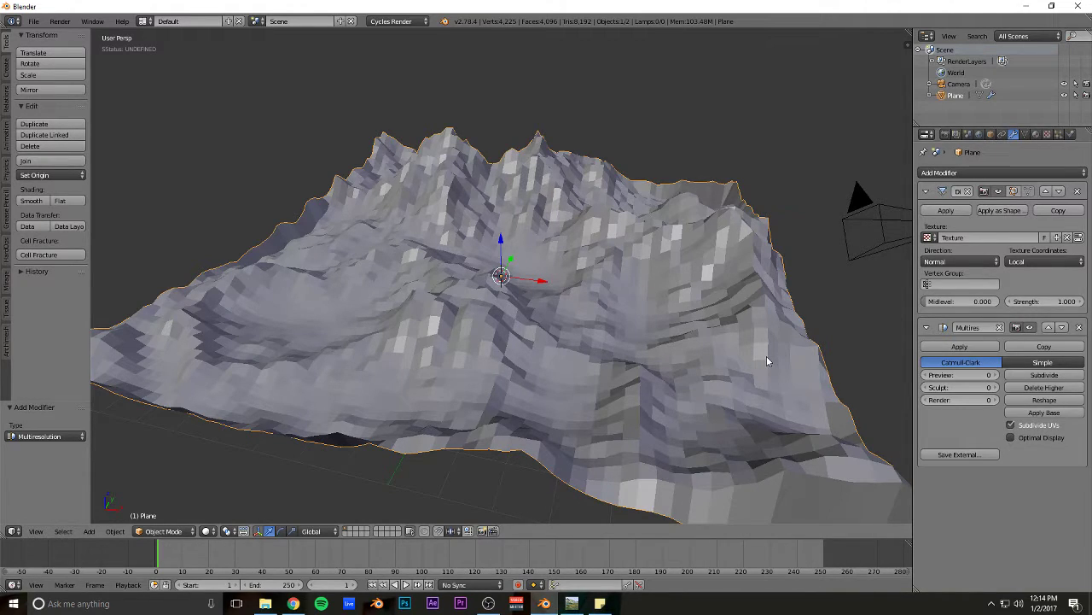
# - Subdivide the plane twice in the Multires modifier with it placed below the Displace modifier
pyautogui.click(1048, 330)
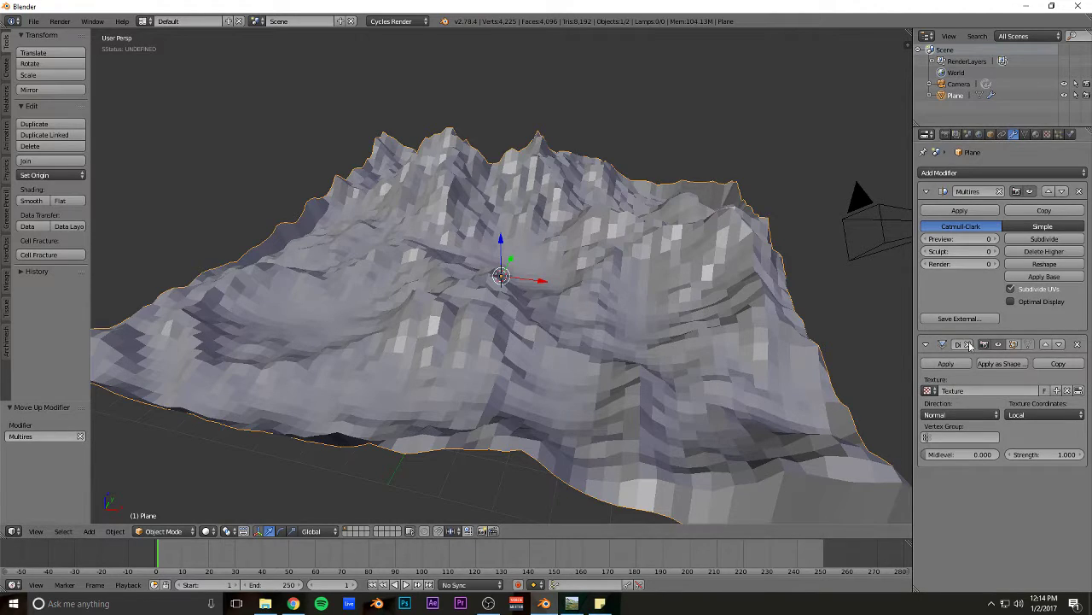
pyautogui.click(1062, 191)
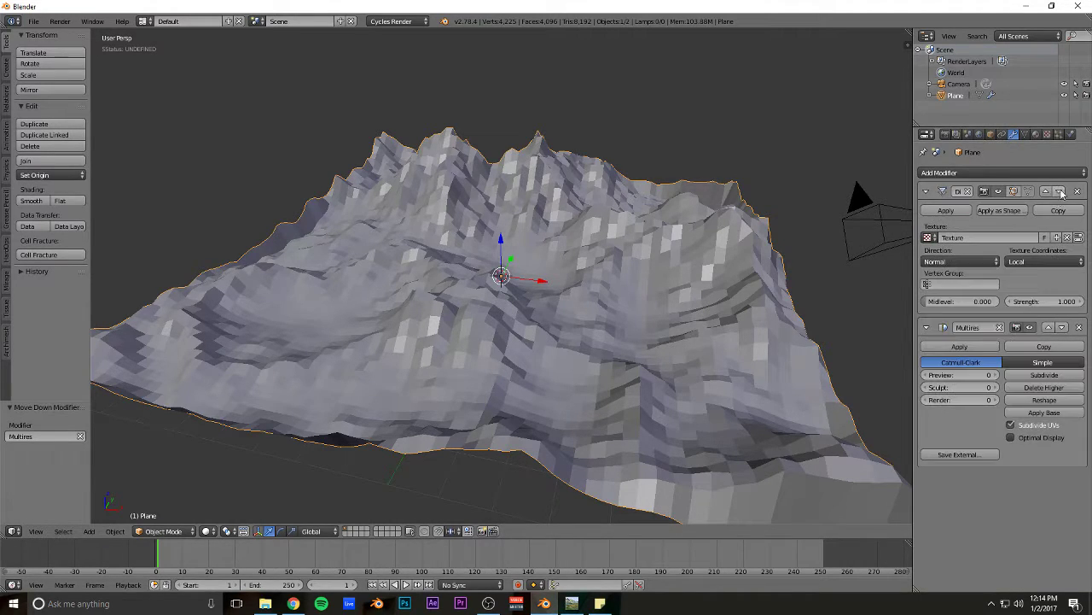
pyautogui.click(1043, 376)
pyautogui.click(1043, 376)
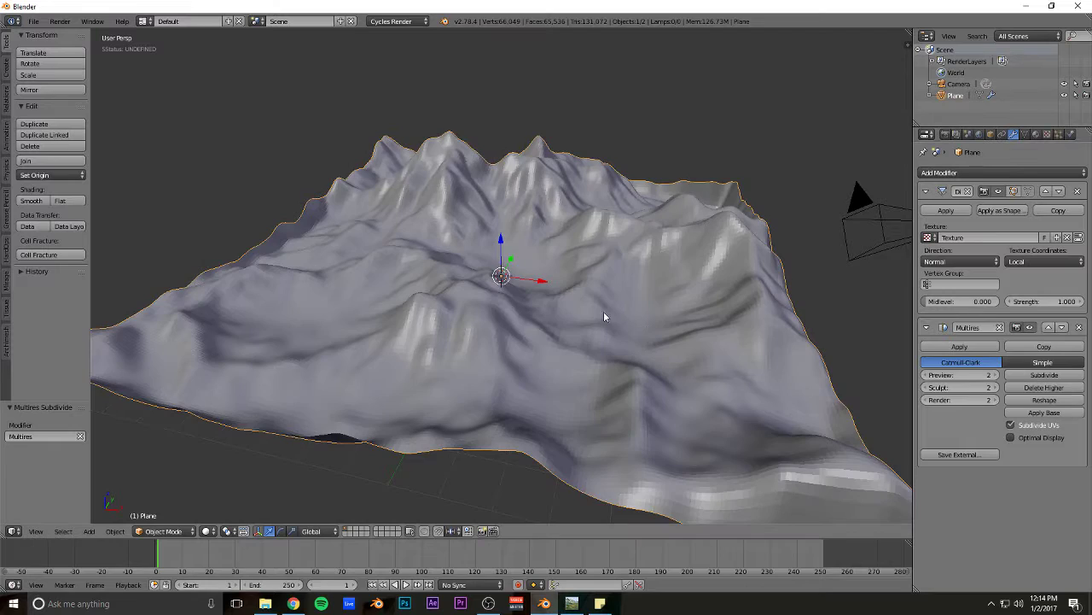
pyautogui.moveTo(603, 316); pyautogui.dragTo(592, 182, button='middle')
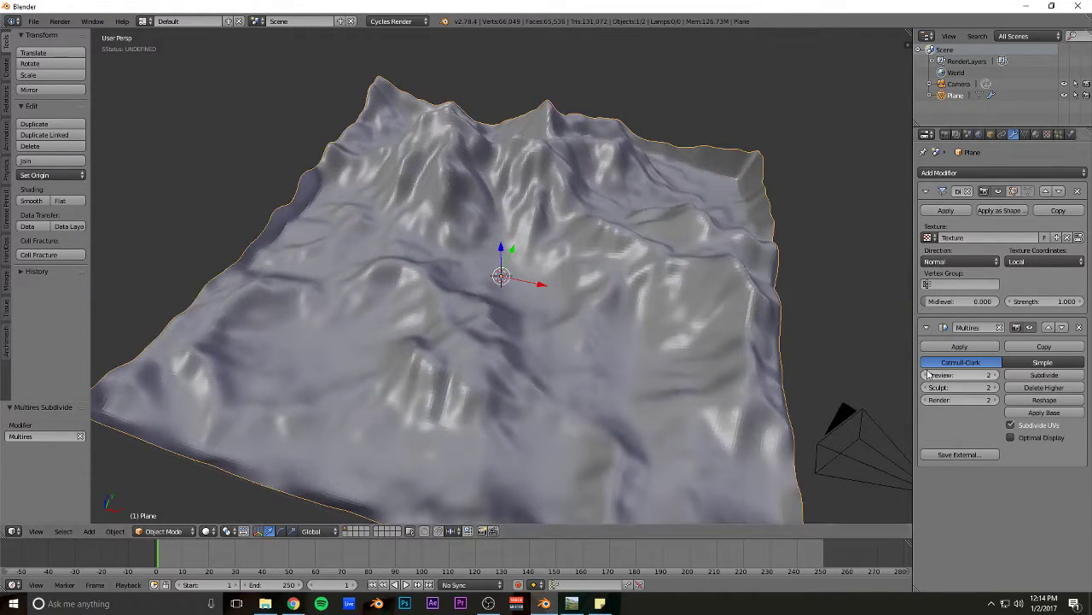
# - Move the Multires modifier above the Displace modifier and subdivide it once more to level 3
pyautogui.click(1039, 388)
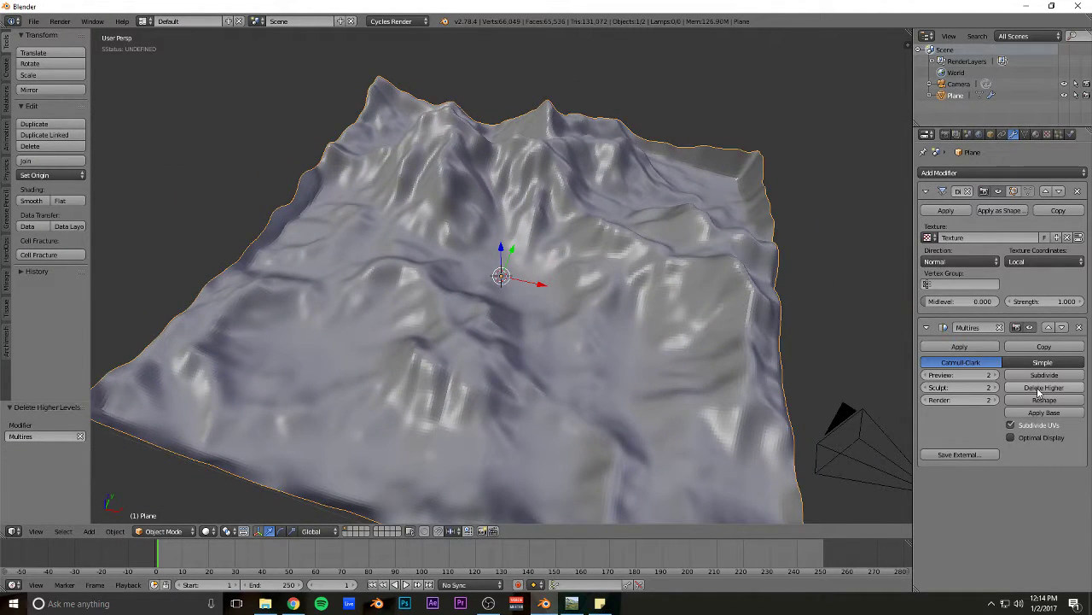
pyautogui.click(925, 375)
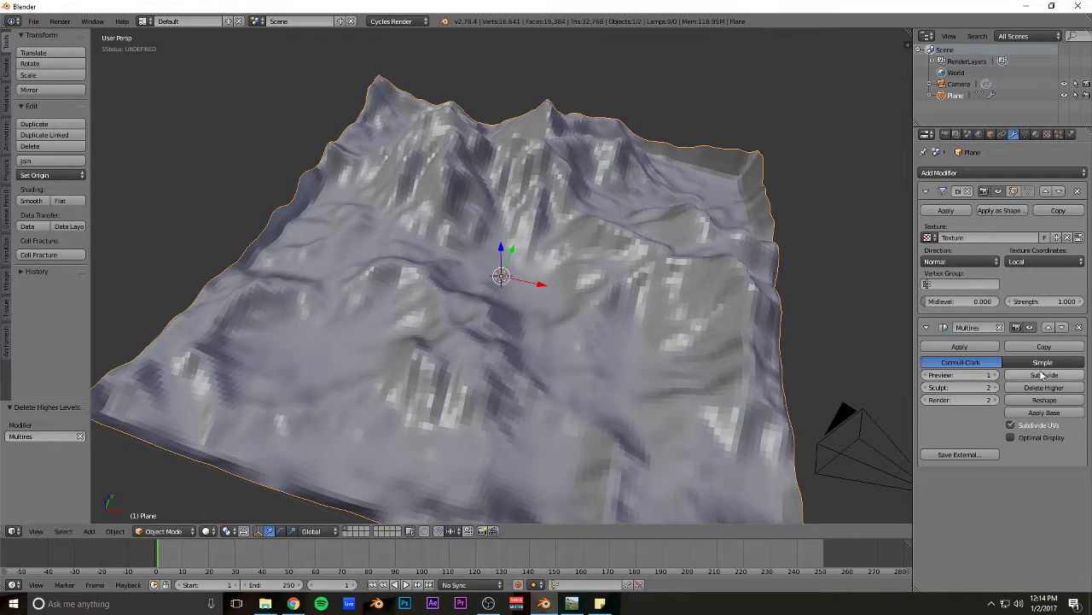
pyautogui.click(1049, 327)
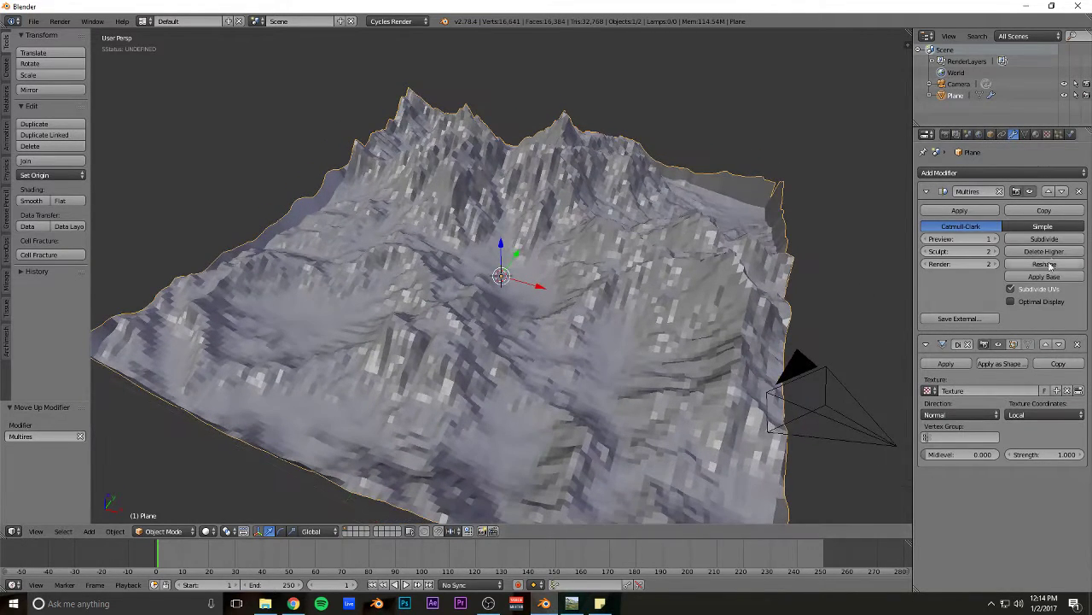
pyautogui.click(1042, 240)
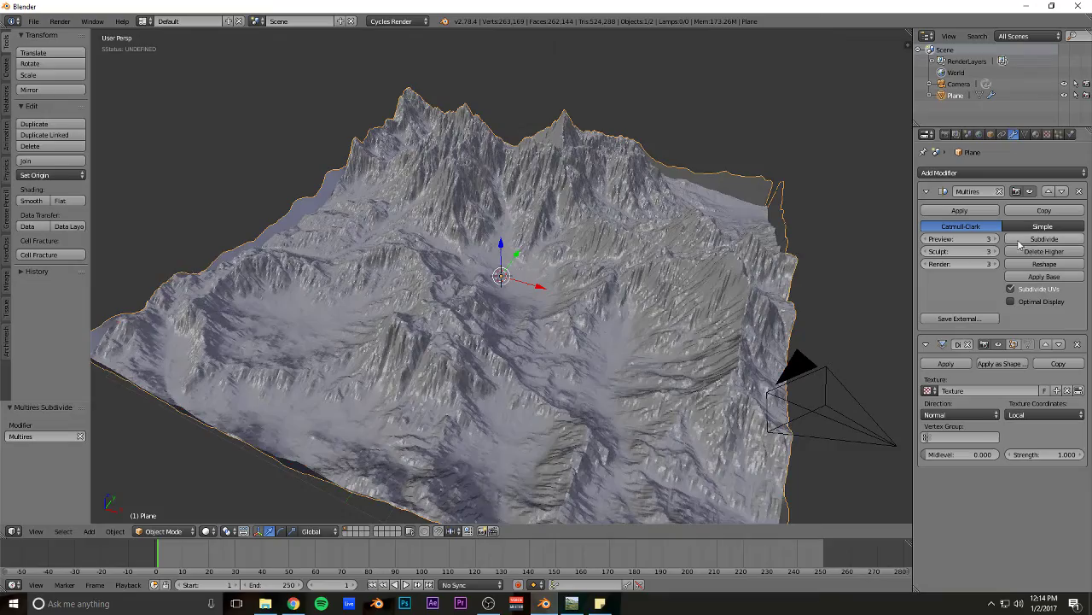
# - Inspect the terrain's detail and subdivide the Multires modifier to level 4
pyautogui.moveTo(869, 221); pyautogui.dragTo(373, 222, button='middle')
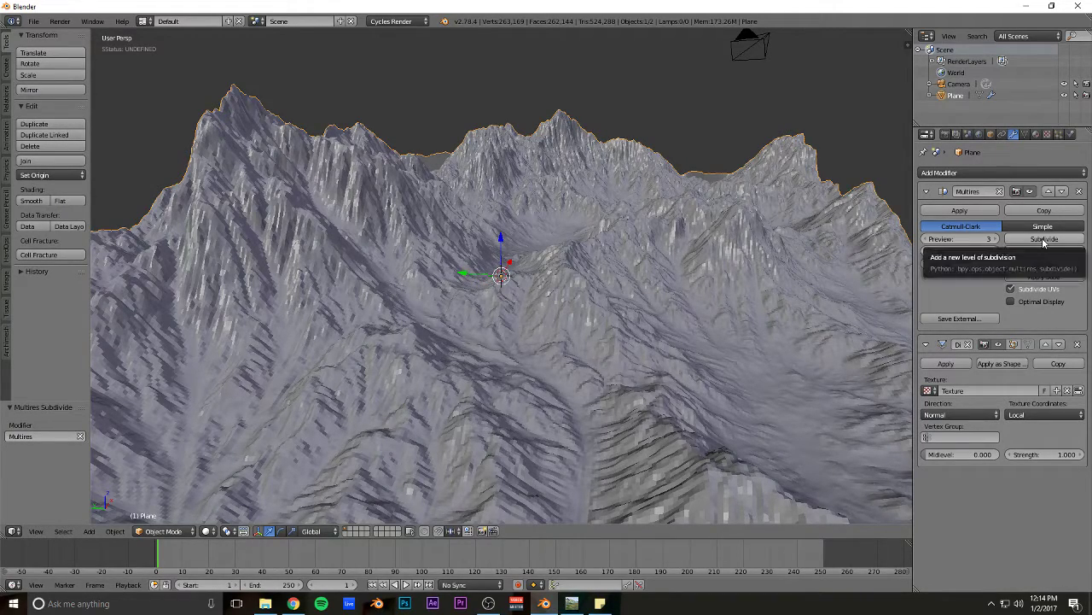
pyautogui.moveTo(595, 256); pyautogui.dragTo(562, 234, button='middle')
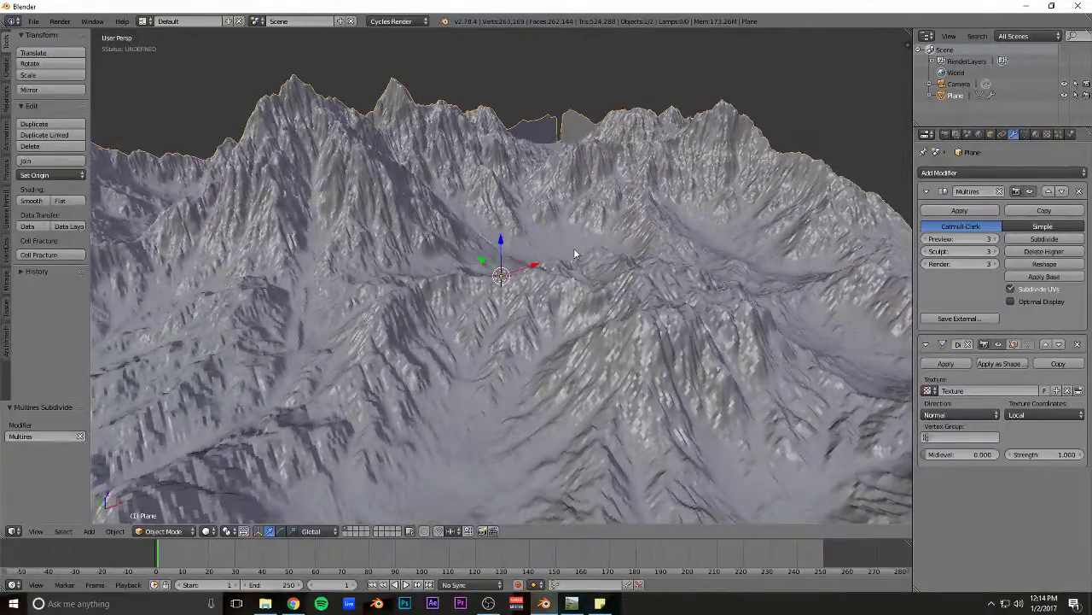
pyautogui.moveTo(712, 243); pyautogui.dragTo(614, 235, button='middle')
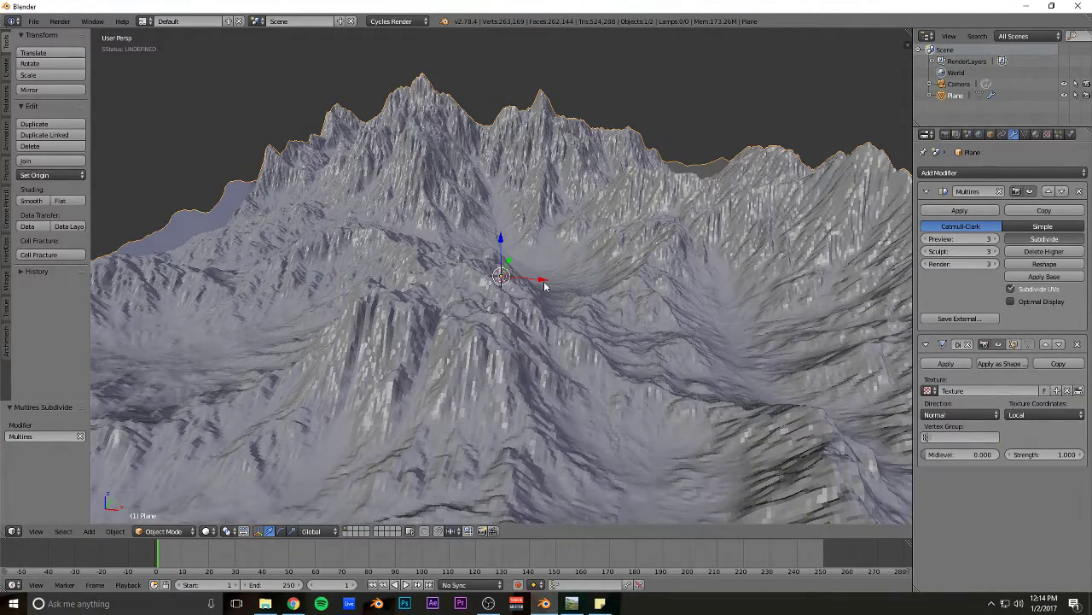
pyautogui.moveTo(542, 282); pyautogui.dragTo(641, 311, button='middle')
pyautogui.scroll(3, 461, 231)
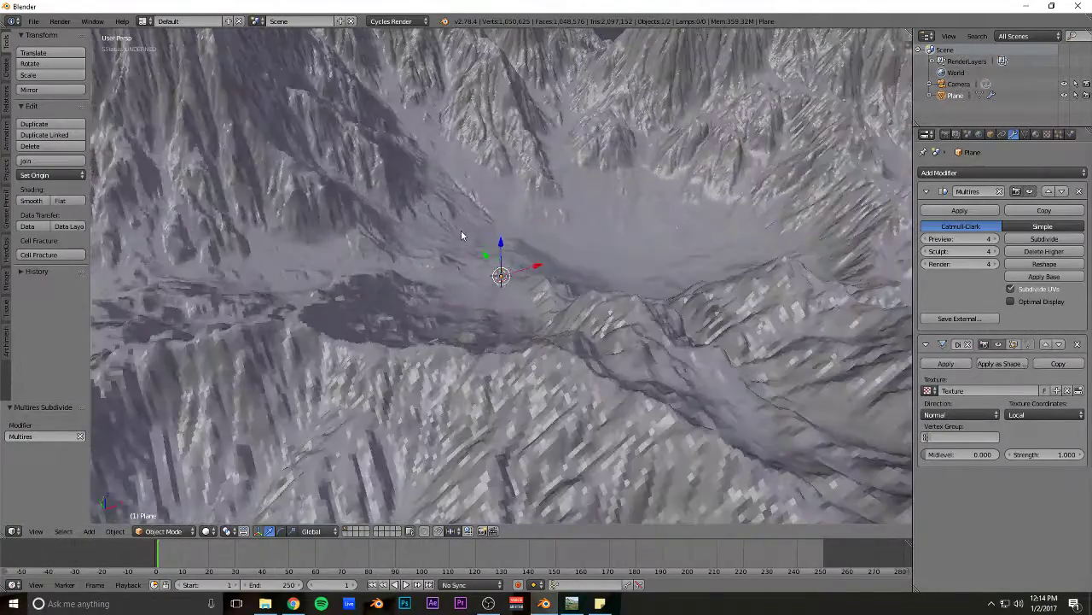
# - Apply smooth shading to the mountain plane and check it close up and from a distance
pyautogui.moveTo(461, 235)
pyautogui.mouseDown(button='middle')
pyautogui.moveTo(475, 256)
pyautogui.moveTo(449, 251)
pyautogui.mouseUp(button='middle')
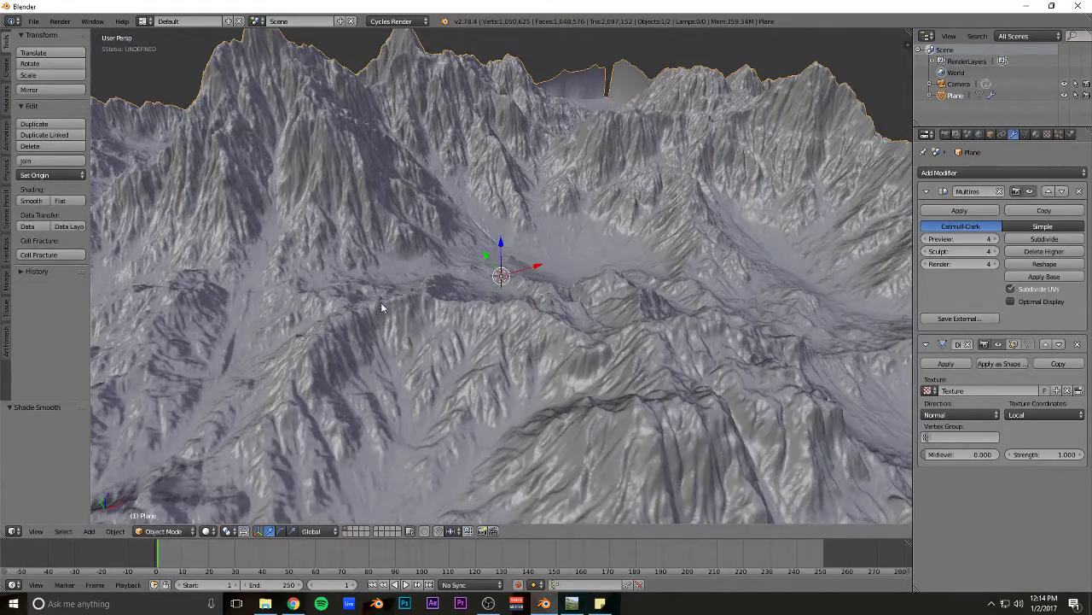
pyautogui.moveTo(381, 303); pyautogui.dragTo(572, 283, button='middle')
pyautogui.scroll(-5, 572, 282)
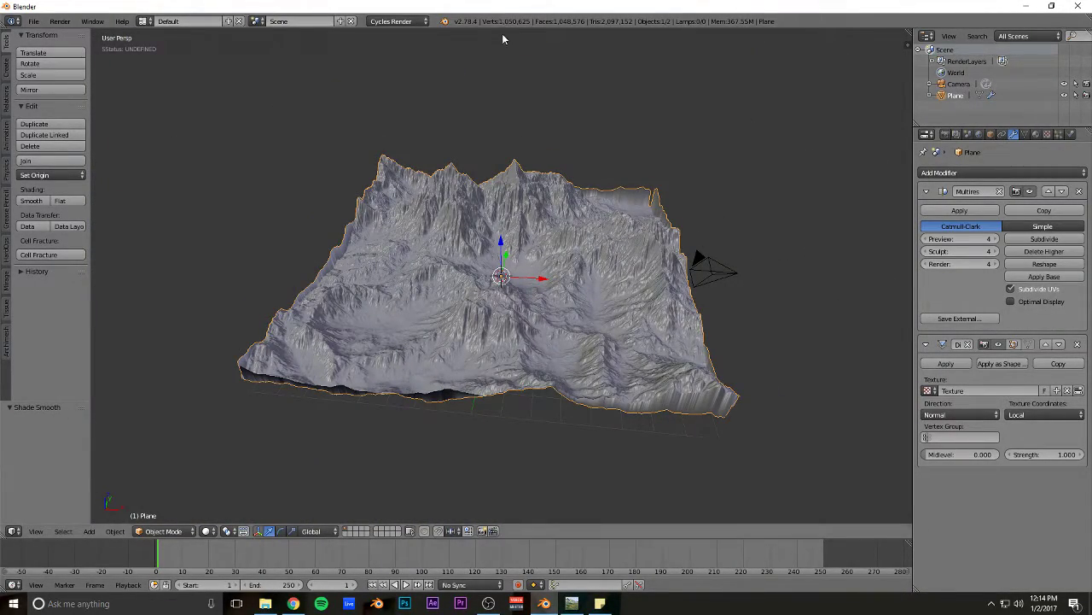
pyautogui.moveTo(503, 39)
pyautogui.mouseDown(button='middle')
pyautogui.moveTo(579, 206)
pyautogui.moveTo(563, 217)
pyautogui.mouseUp(button='middle')
pyautogui.scroll(5, 581, 206)
pyautogui.scroll(-4, 610, 215)
pyautogui.scroll(-8, 557, 216)
# - Give the mountain plane a new material
pyautogui.click(1025, 134)
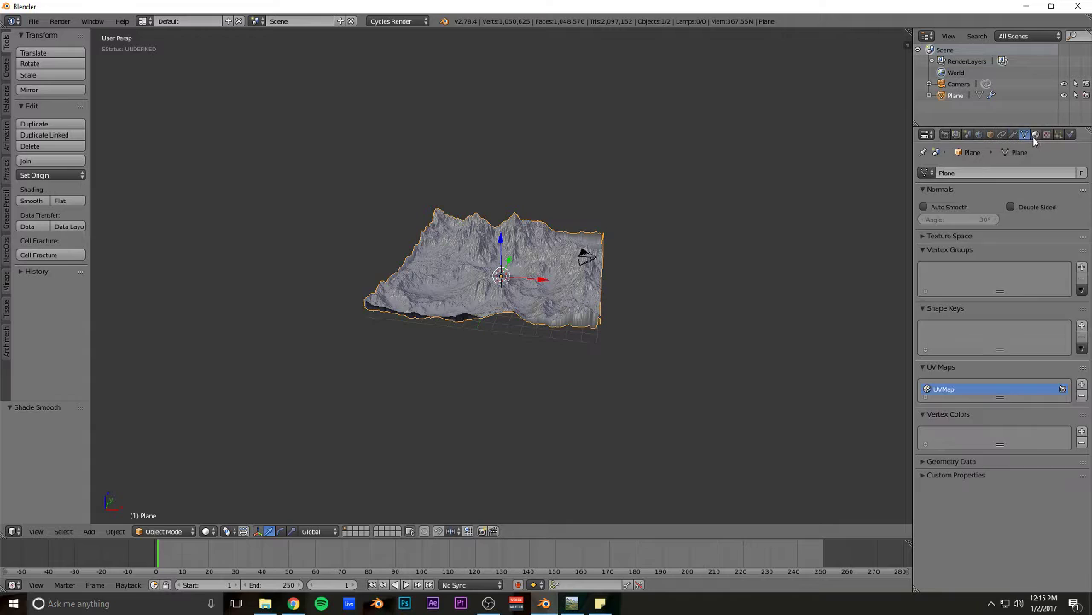
pyautogui.click(1035, 134)
pyautogui.click(990, 209)
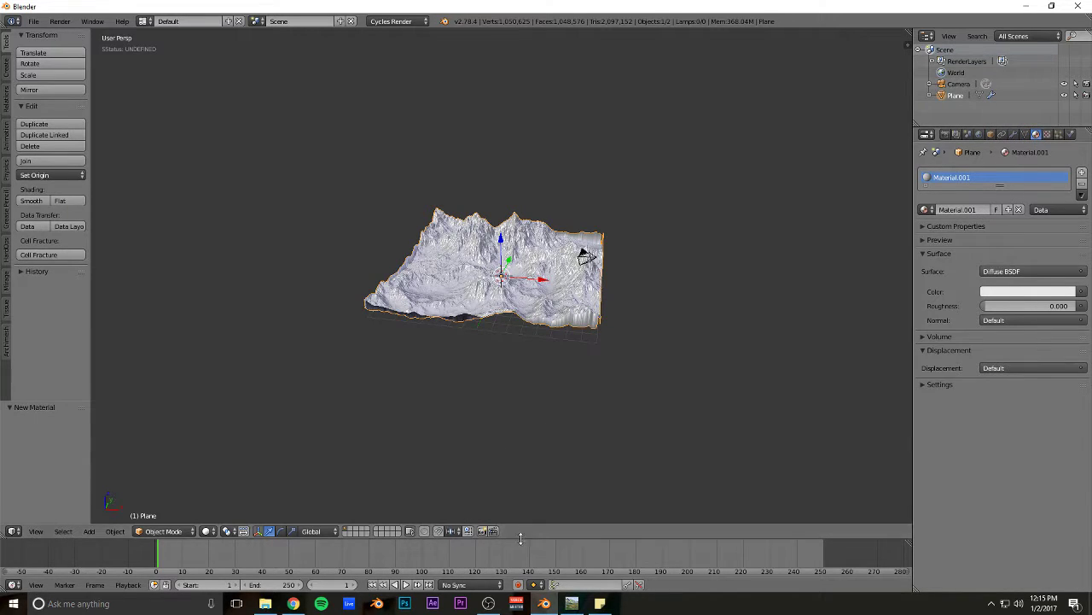
# - Enlarge the timeline area, change it to the Node Editor, and move the Diffuse BSDF node away from the Material Output
pyautogui.moveTo(521, 537); pyautogui.dragTo(512, 437)
pyautogui.hotkey('shift', 'F3')
pyautogui.scroll(3, 395, 485)
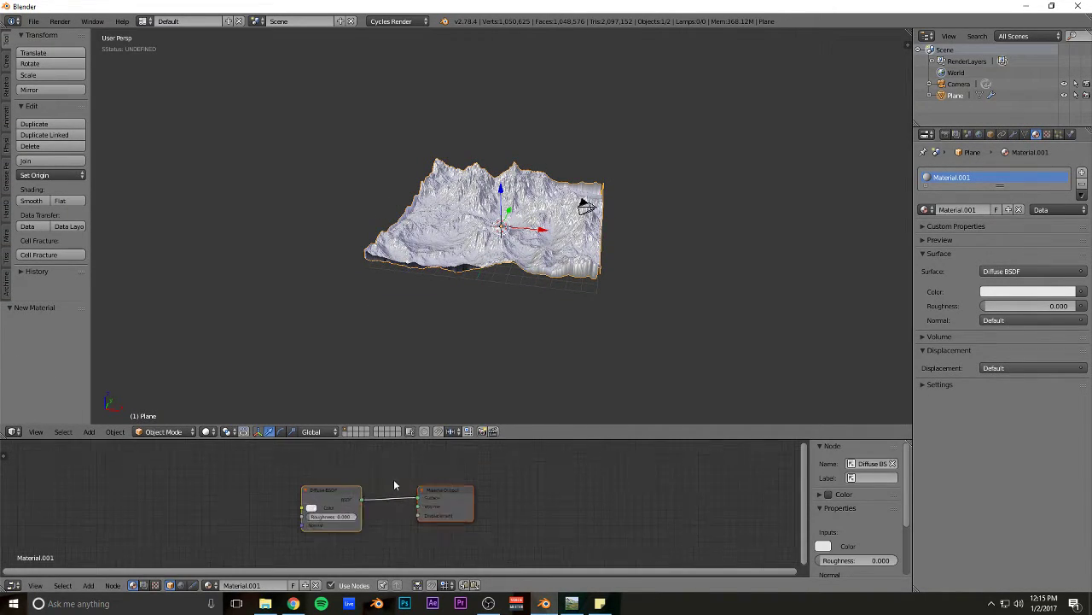
pyautogui.scroll(1, 395, 485)
pyautogui.moveTo(408, 478); pyautogui.dragTo(496, 472, button='middle')
pyautogui.moveTo(408, 486); pyautogui.dragTo(379, 486)
pyautogui.moveTo(256, 478); pyautogui.dragTo(341, 468, button='middle')
# - Add an Image Texture node before the Diffuse BSDF and connect its Color output to the shader's Color input
pyautogui.hotkey('shift', 'a')
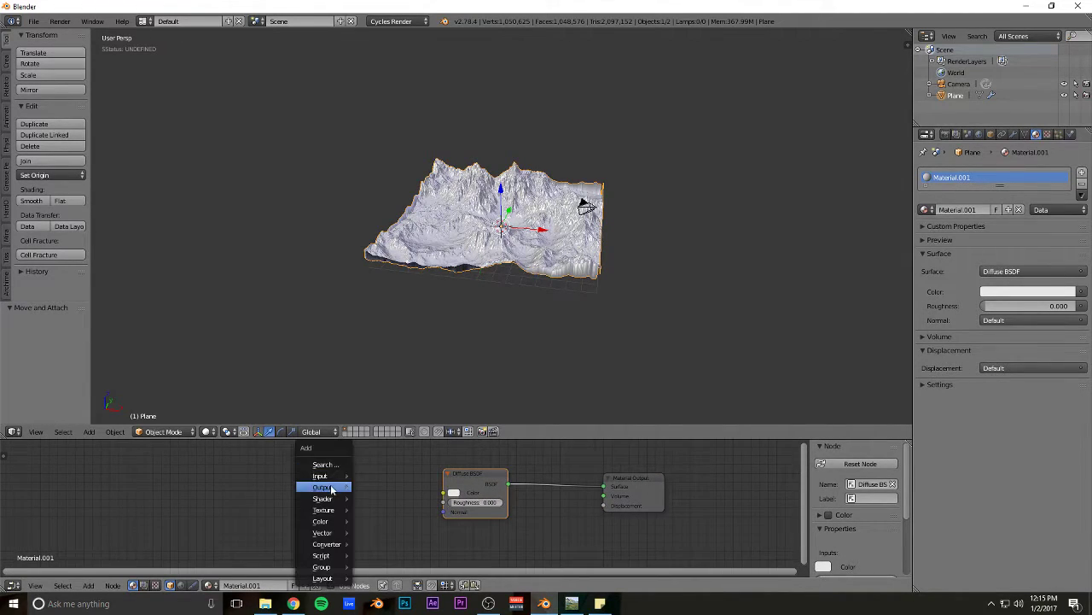
pyautogui.moveTo(326, 509)
pyautogui.click(401, 419)
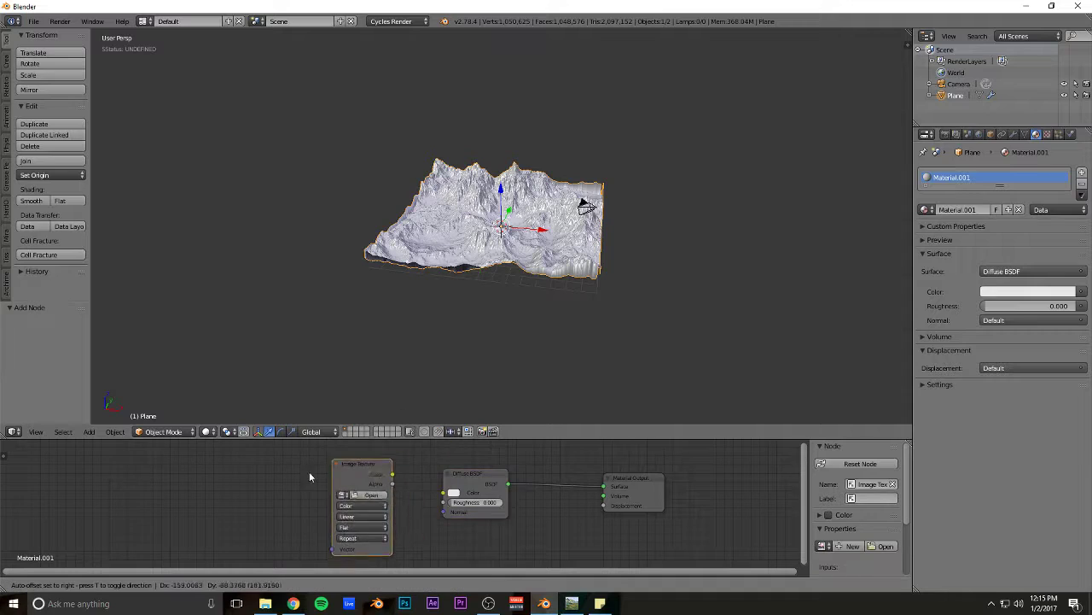
pyautogui.click(252, 486)
pyautogui.moveTo(332, 484); pyautogui.dragTo(444, 493)
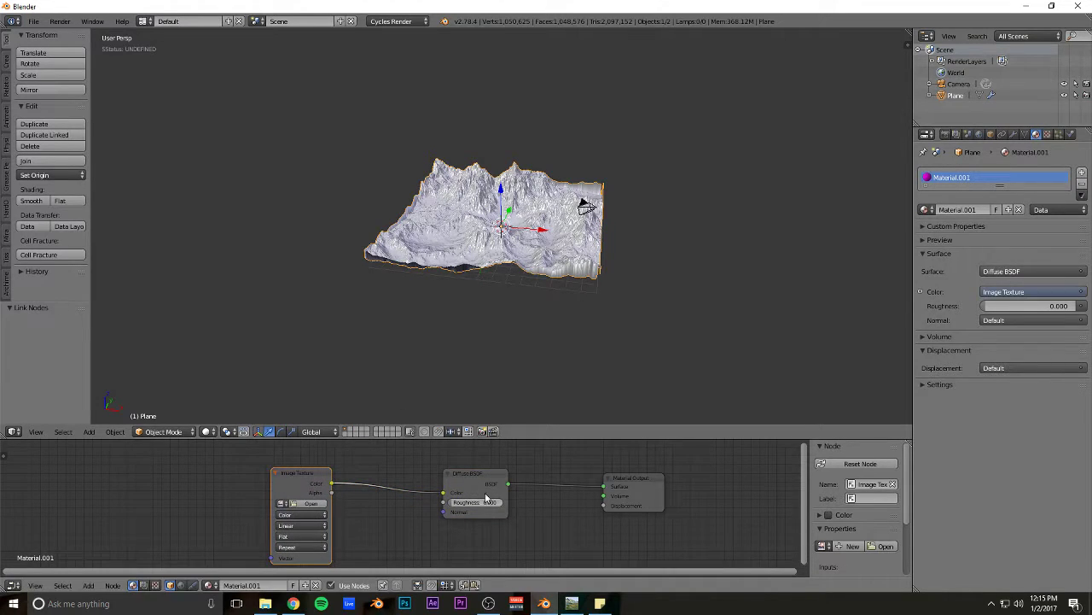
# - Load texture.png from the World Machine colorfulMountain folder into the Image Texture node
pyautogui.click(310, 502)
pyautogui.click(46, 304)
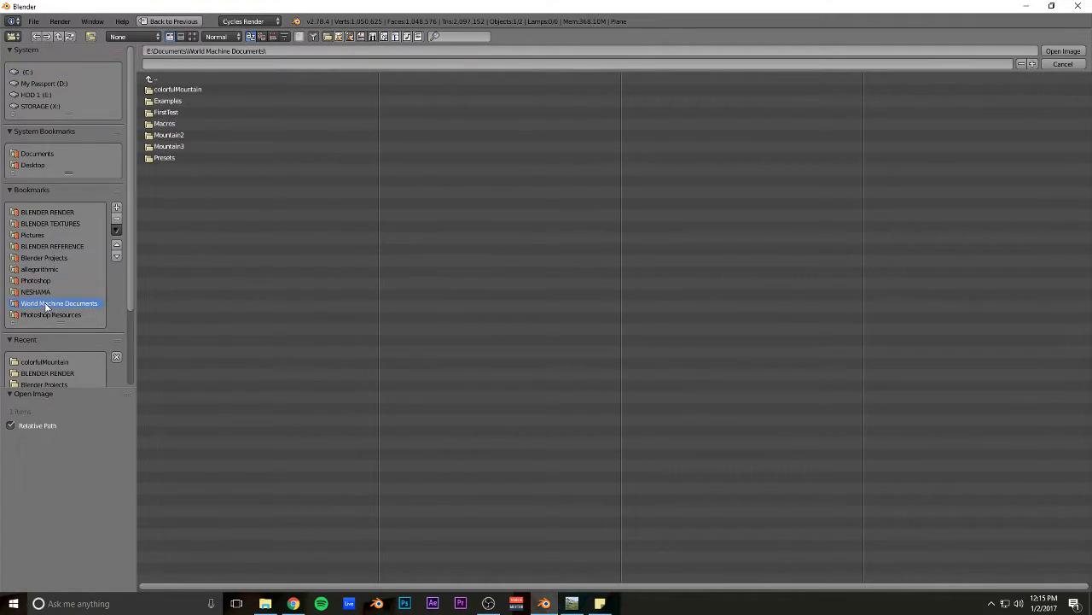
pyautogui.click(184, 90)
pyautogui.click(179, 112)
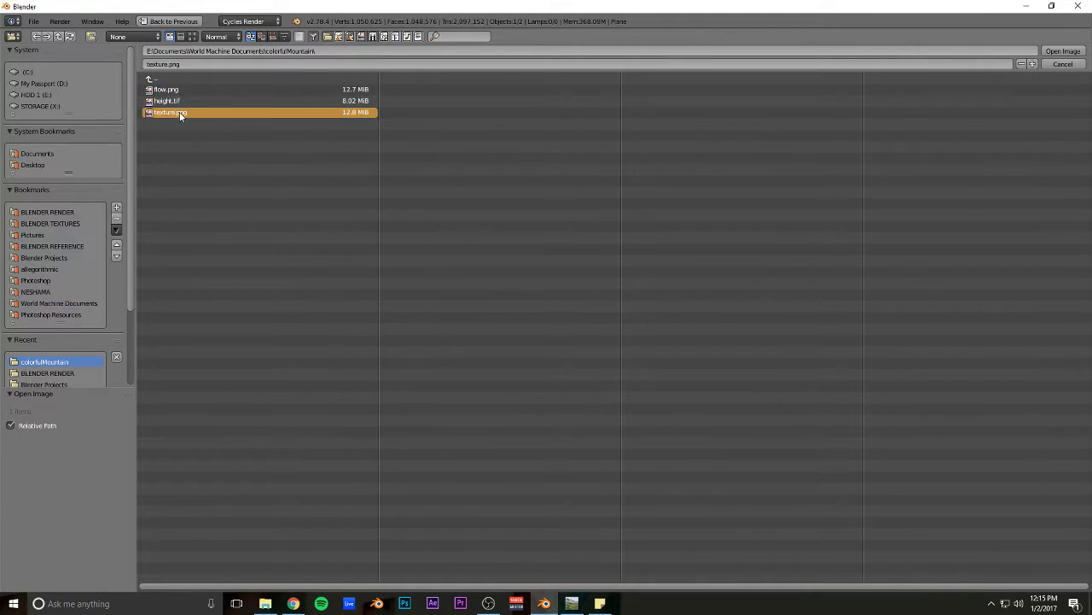
pyautogui.press('Return')
# - Preview the textured mountain in rendered shading from several angles, and return the viewport to solid shading
pyautogui.hotkey('shift', 'a')
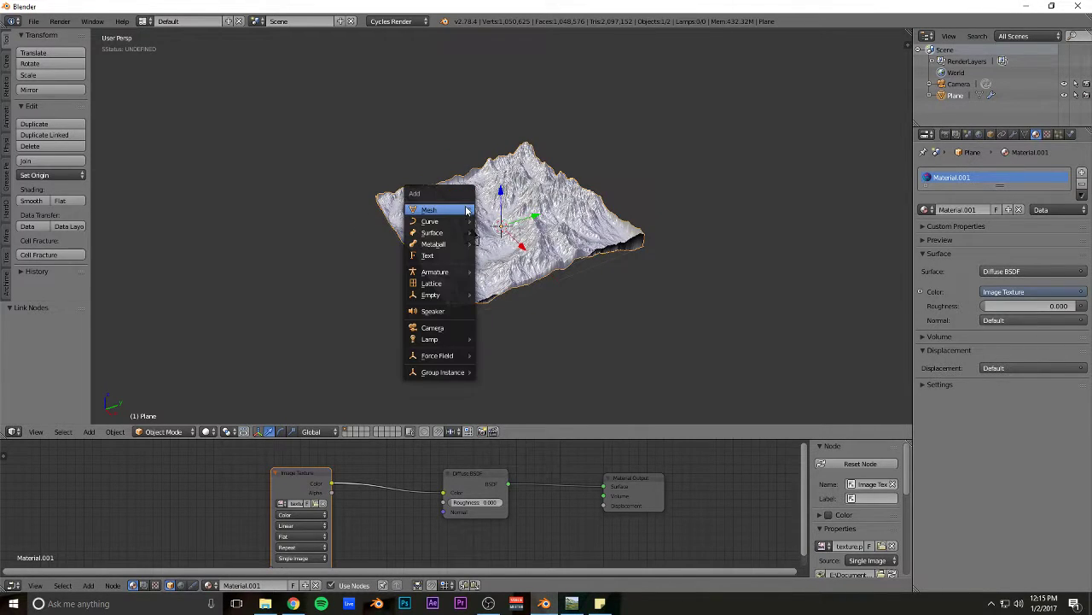
pyautogui.press('Escape')
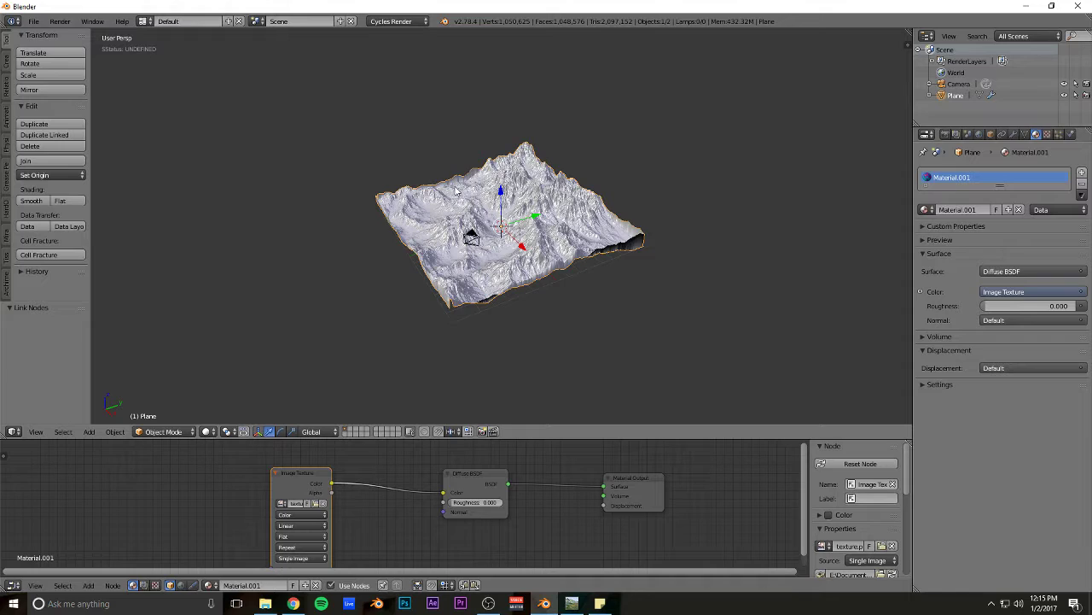
pyautogui.hotkey('shift', 'z')
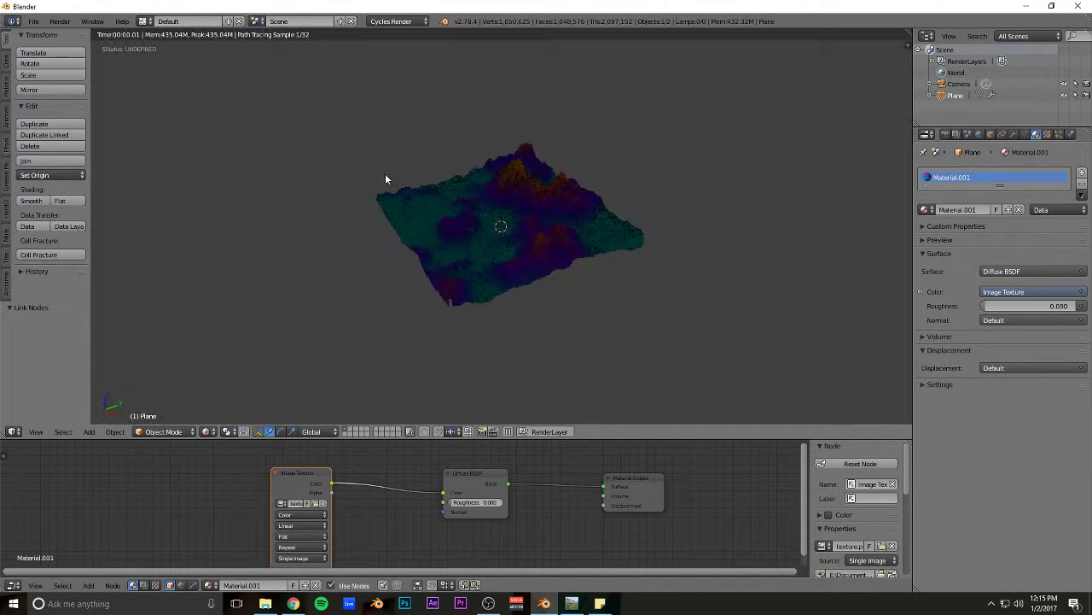
pyautogui.scroll(5, 498, 192)
pyautogui.moveTo(497, 192); pyautogui.dragTo(493, 165, button='middle')
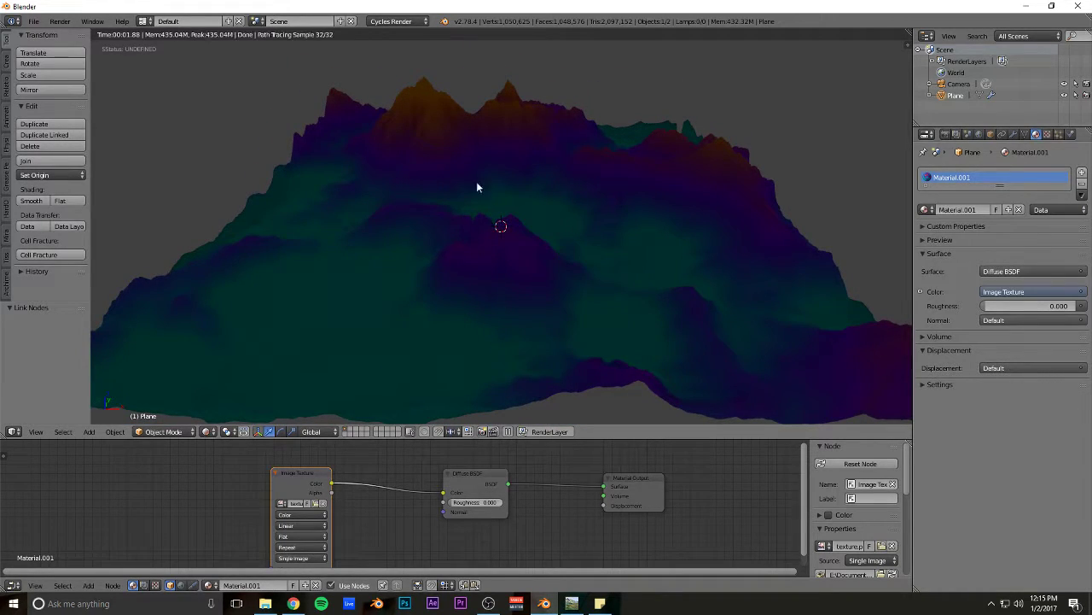
pyautogui.moveTo(607, 182); pyautogui.dragTo(588, 219, button='middle')
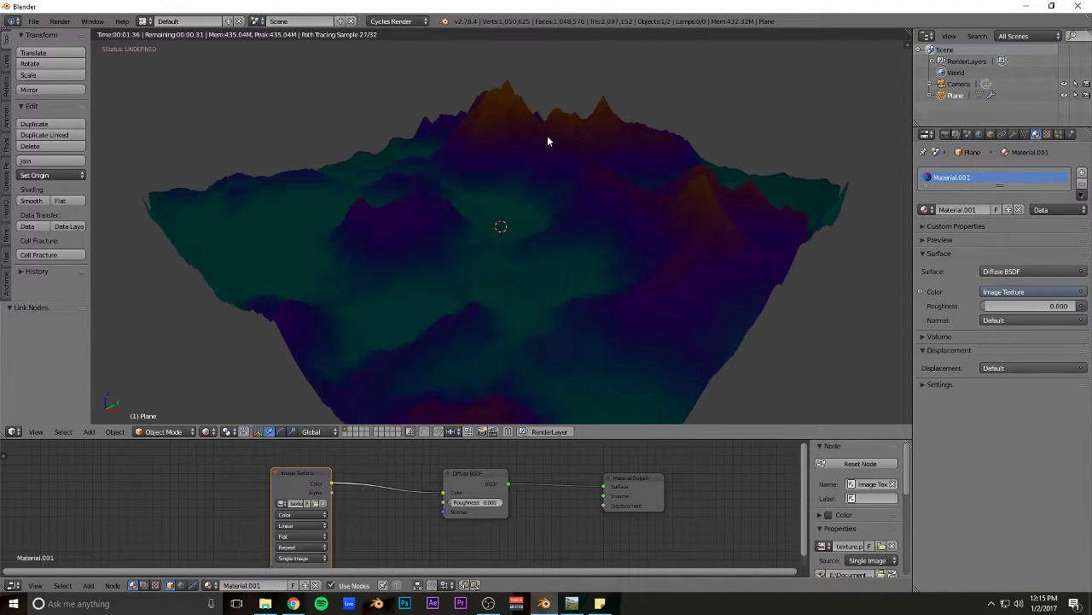
pyautogui.hotkey('shift', 'z')
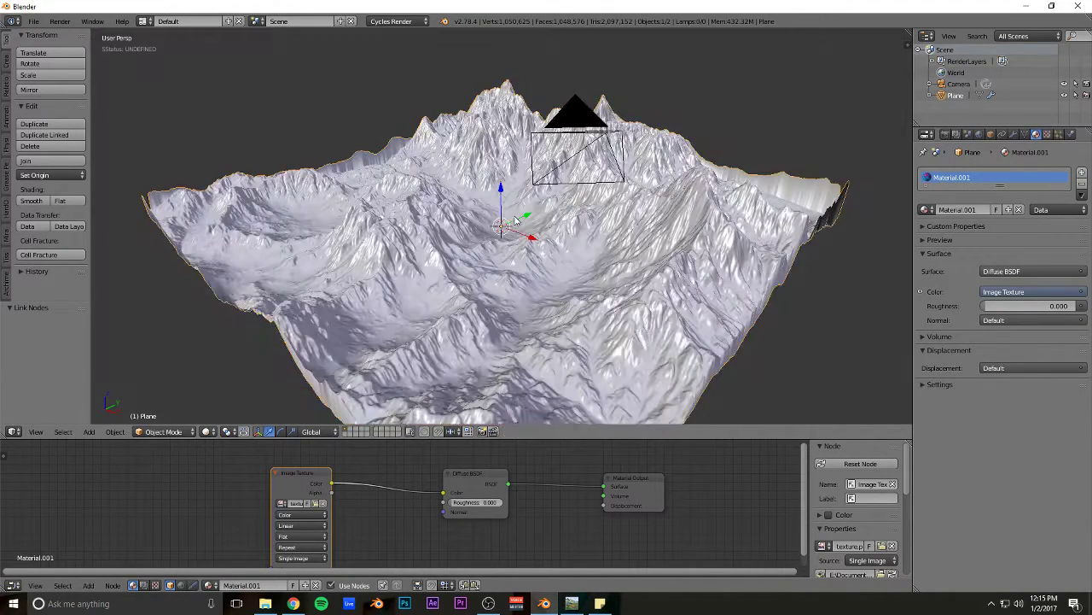
# - Move the Image Texture and Diffuse BSDF nodes away from the Material Output and insert a Mix Shader before it
pyautogui.moveTo(301, 472); pyautogui.dragTo(240, 465)
pyautogui.moveTo(478, 474); pyautogui.dragTo(412, 473)
pyautogui.hotkey('shift', 'a')
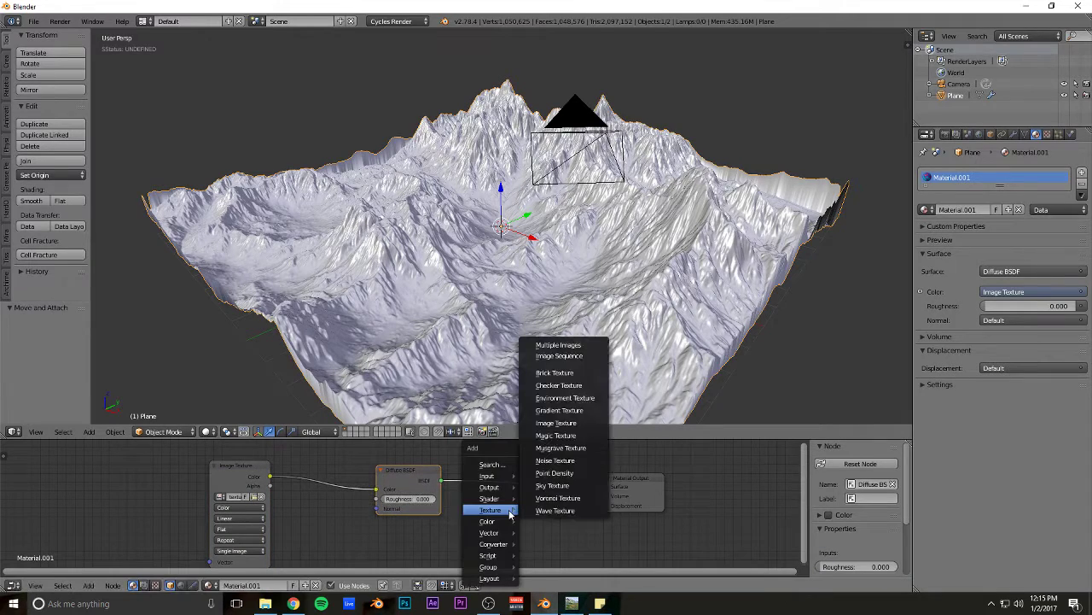
pyautogui.moveTo(489, 497)
pyautogui.click(572, 398)
pyautogui.click(510, 526)
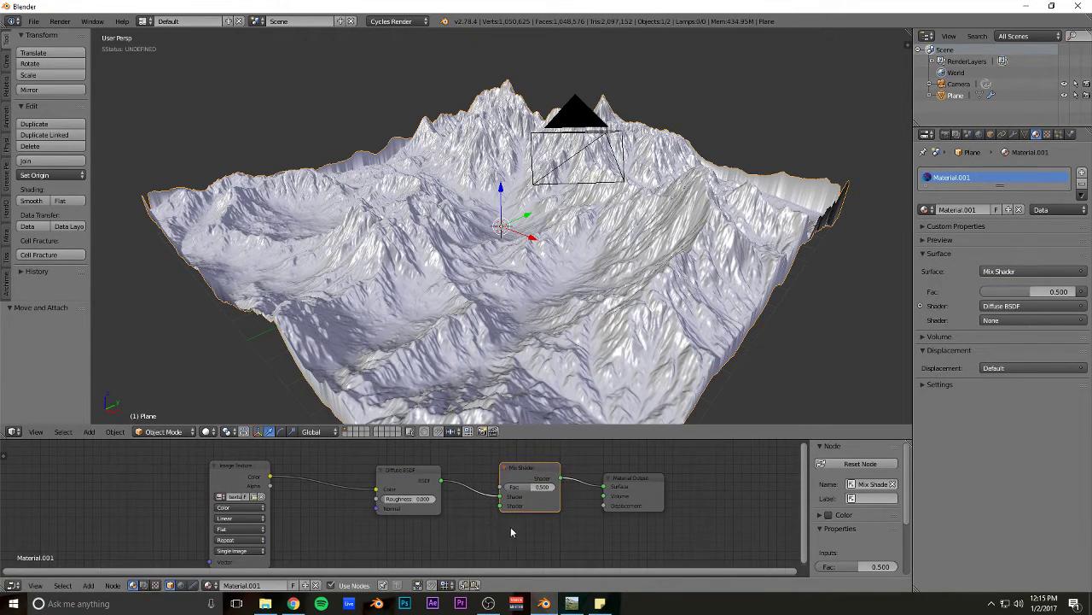
# - Add a second Diffuse BSDF node below the first and connect its BSDF output to the Mix Shader's free Shader input
pyautogui.hotkey('shift', 'a')
pyautogui.moveTo(385, 500)
pyautogui.click(437, 323)
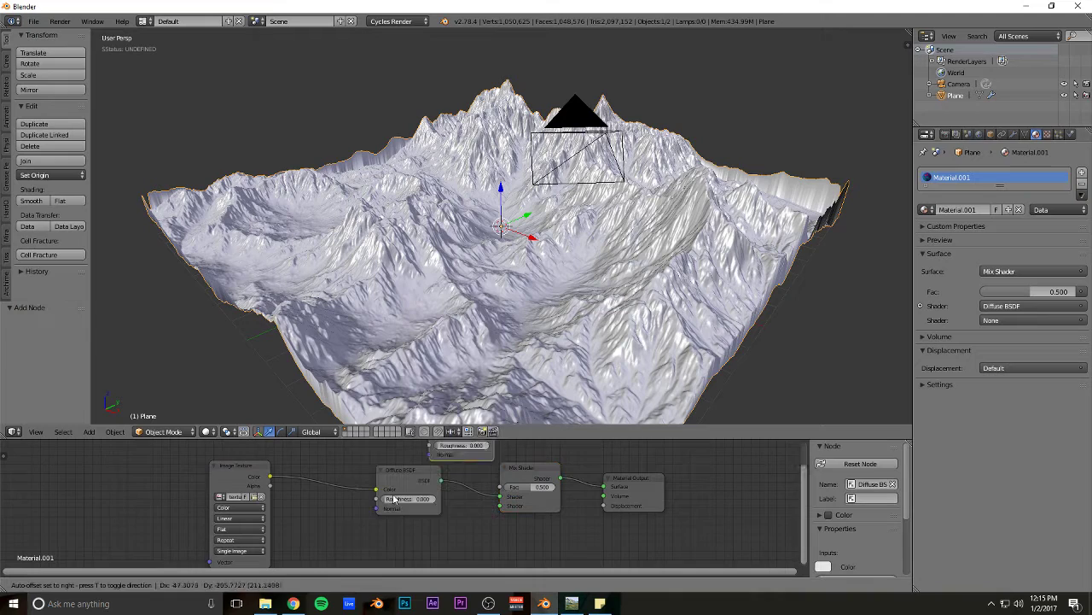
pyautogui.click(434, 546)
pyautogui.moveTo(441, 544); pyautogui.dragTo(503, 507)
# - Duplicate the Image Texture node and place the copy above the first Diffuse BSDF node
pyautogui.moveTo(464, 458); pyautogui.dragTo(514, 517, button='middle')
pyautogui.hotkey('shift', 'a')
pyautogui.click(303, 527)
pyautogui.hotkey('shift', 'd')
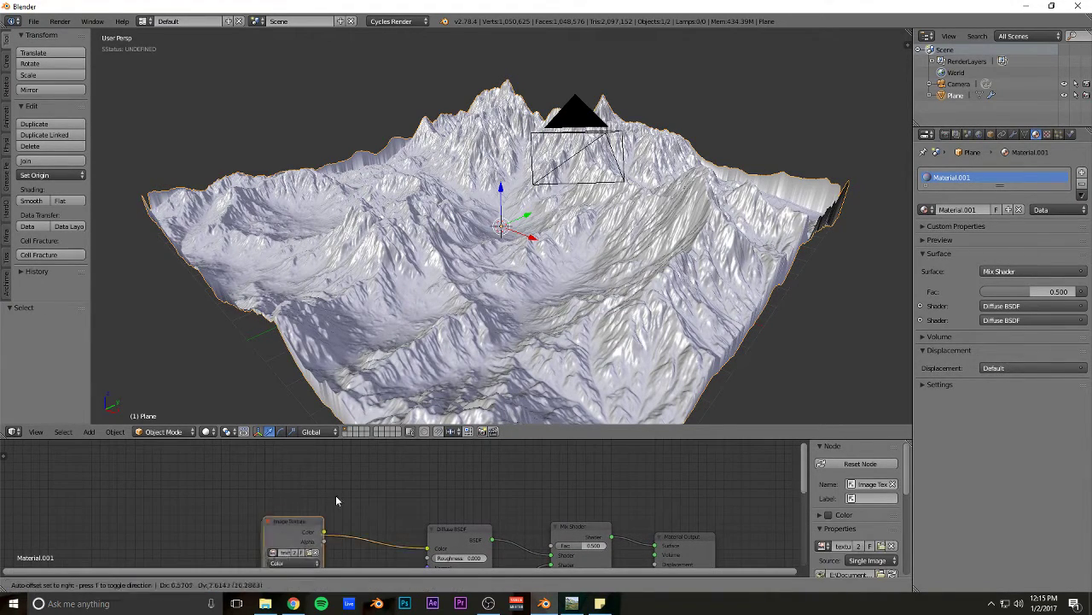
pyautogui.click(421, 488)
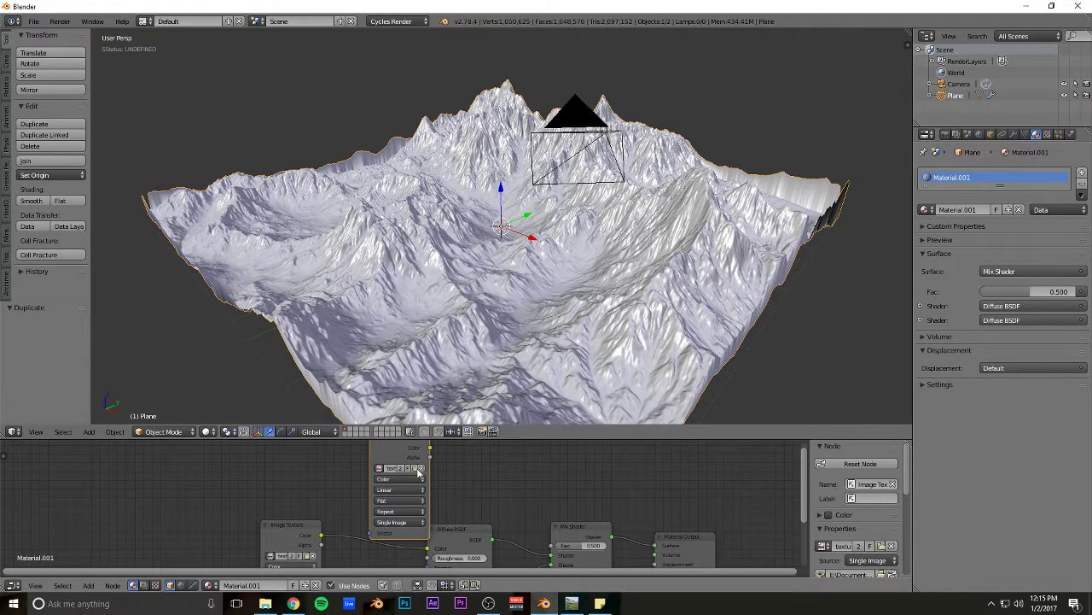
# - Load flow.png into the duplicated Image Texture node and connect its Color output to the Mix Shader's Fac input
pyautogui.click(418, 468)
pyautogui.click(175, 90)
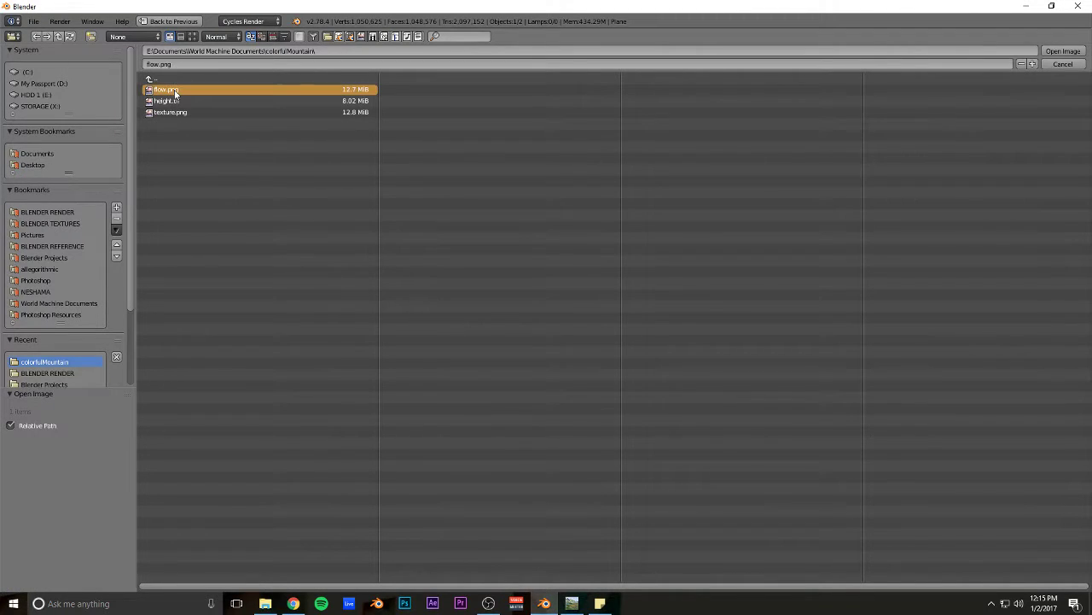
pyautogui.press('Return')
pyautogui.moveTo(431, 448); pyautogui.dragTo(551, 547)
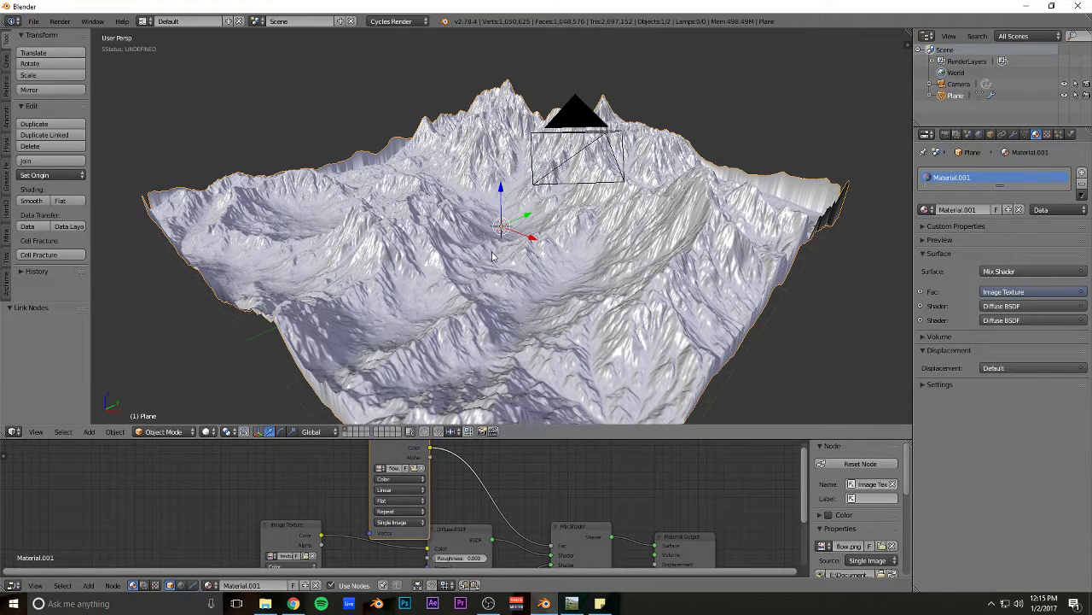
# - Show the mountain in rendered shading and brighten the world's Background surface colour to near white
pyautogui.hotkey('shift', 'z')
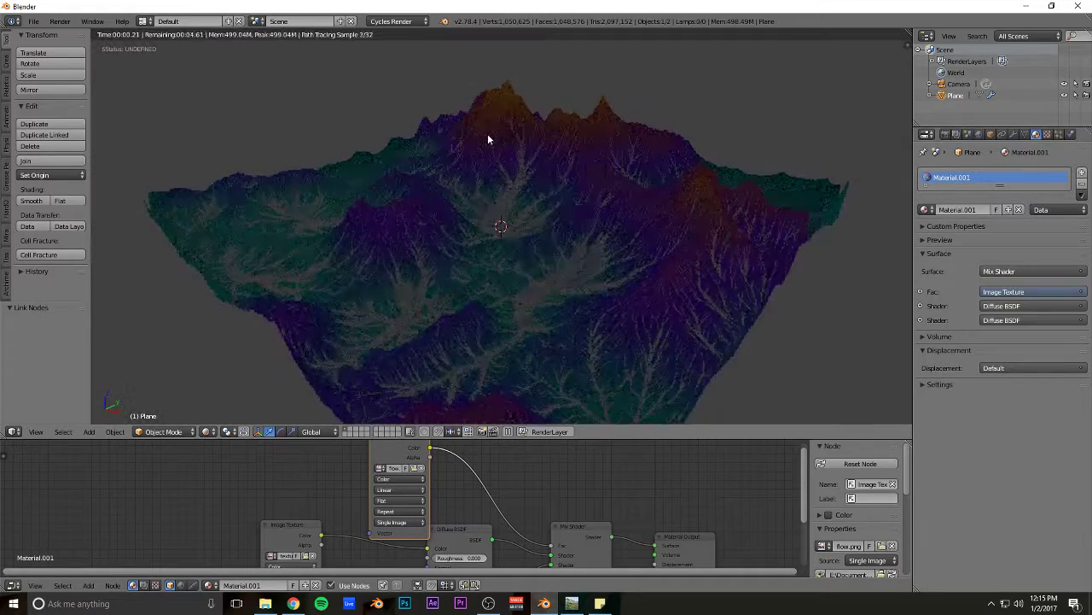
pyautogui.moveTo(487, 175)
pyautogui.mouseDown(button='middle')
pyautogui.moveTo(609, 190)
pyautogui.moveTo(895, 171)
pyautogui.mouseUp(button='middle')
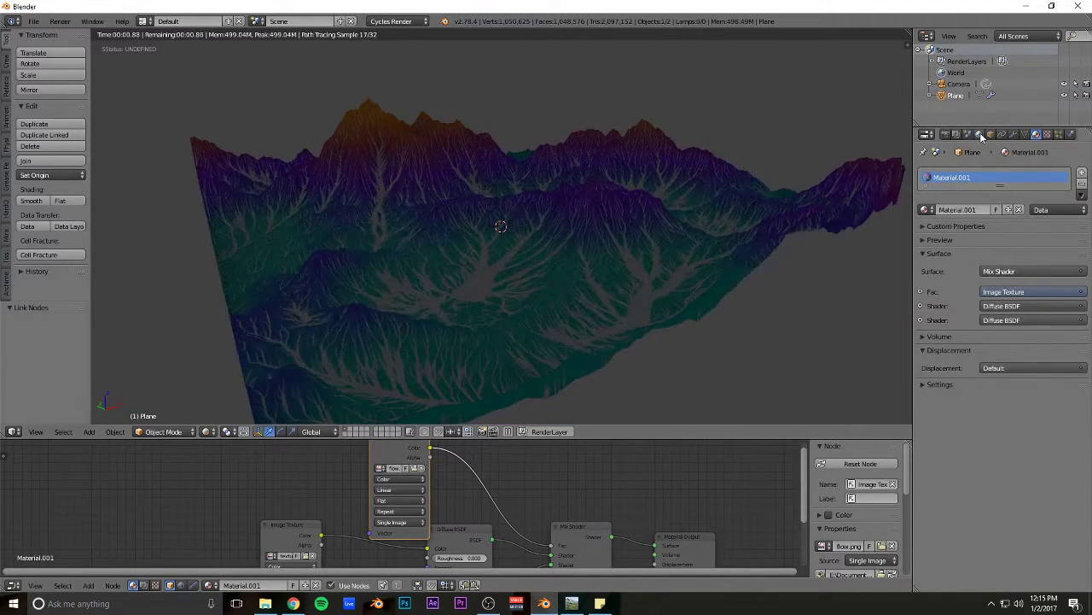
pyautogui.click(979, 134)
pyautogui.click(1003, 229)
pyautogui.click(1029, 254)
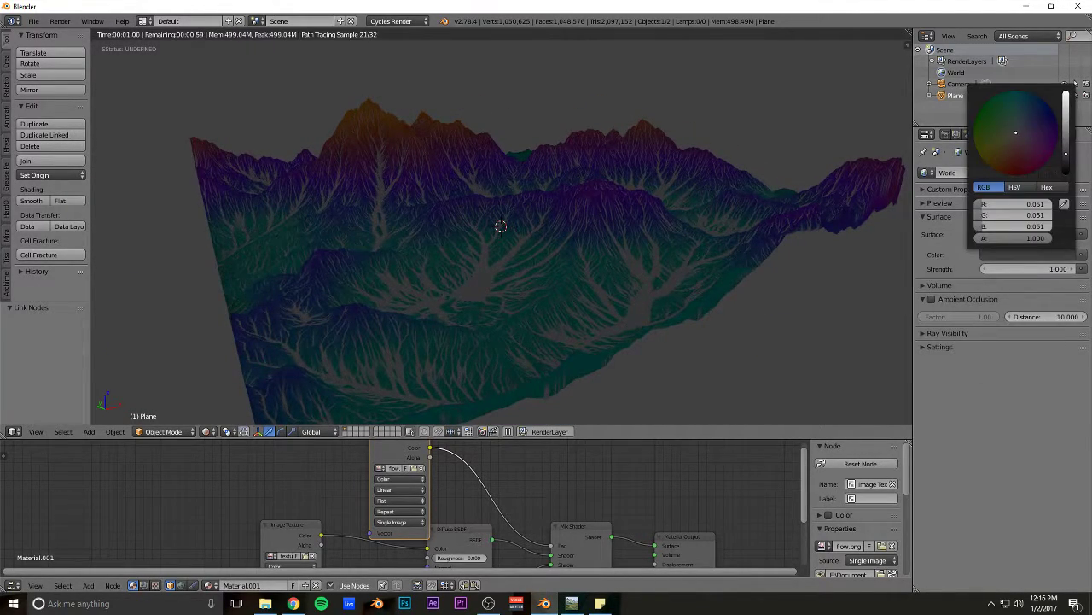
pyautogui.moveTo(1066, 153); pyautogui.dragTo(1066, 99)
pyautogui.moveTo(572, 139); pyautogui.dragTo(542, 142, button='middle')
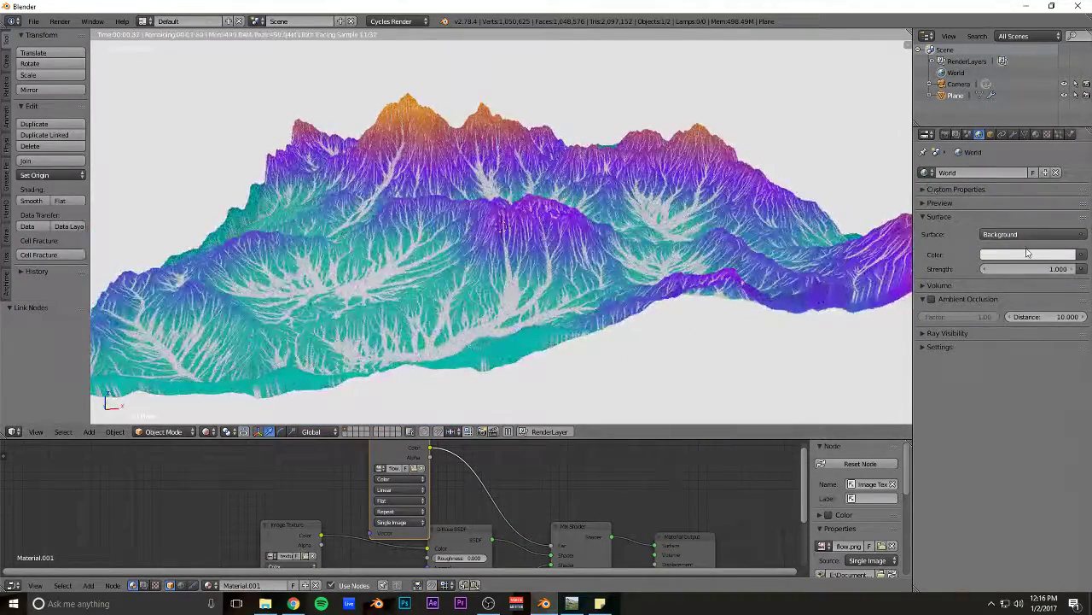
pyautogui.click(1028, 255)
pyautogui.moveTo(1066, 92); pyautogui.dragTo(1066, 115)
pyautogui.click(1010, 256)
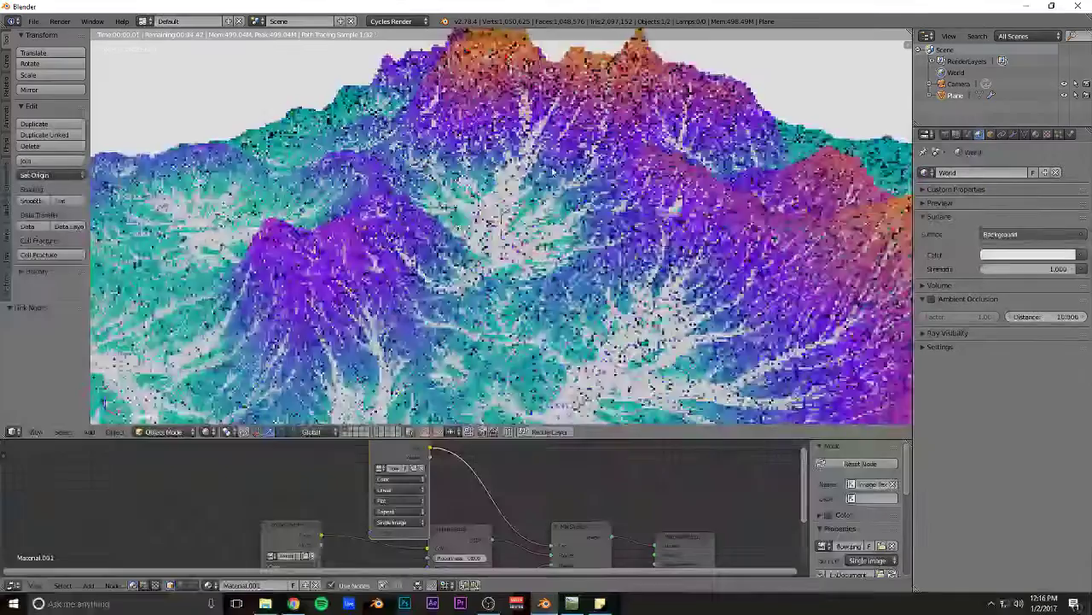
# - Check the rendered mountain close up, from a distance and through the camera, and open the plane's modifier settings
pyautogui.scroll(2, 553, 172)
pyautogui.scroll(-4, 553, 172)
pyautogui.moveTo(536, 205); pyautogui.dragTo(560, 158, button='middle')
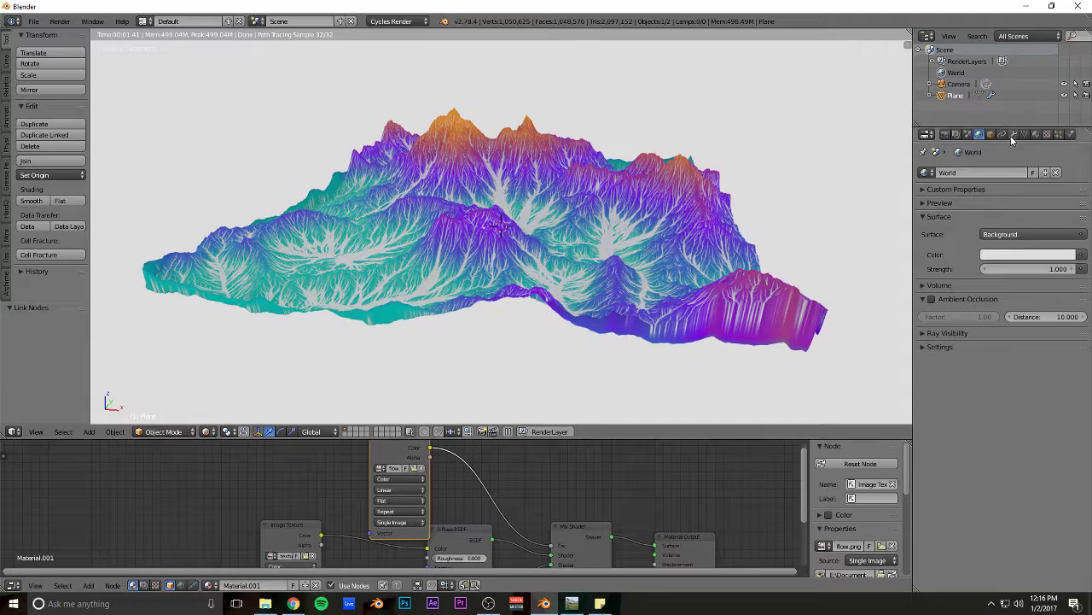
pyautogui.press('KP_0')
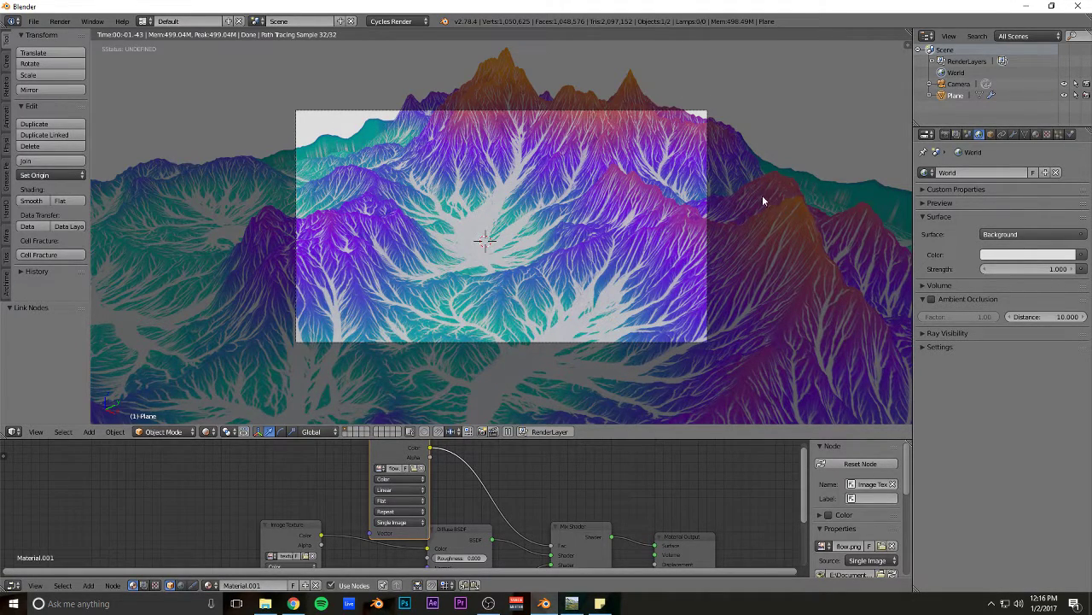
pyautogui.click(1012, 134)
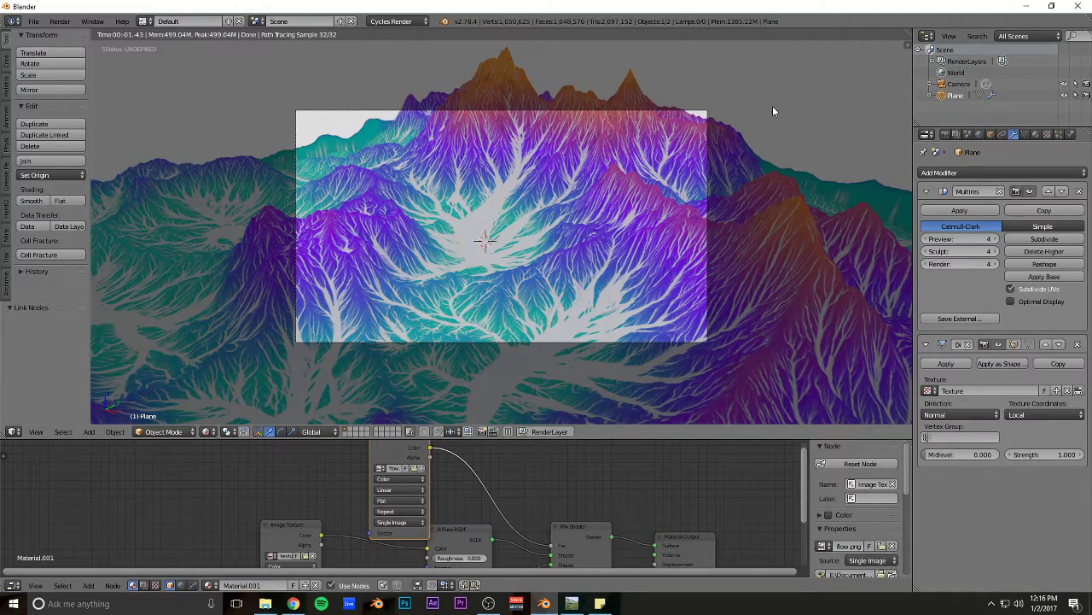
# - Examine the colours and flow lines of the rendered mountain from several angles and distances
pyautogui.moveTo(732, 98); pyautogui.dragTo(591, 134, button='middle')
pyautogui.scroll(-4, 587, 135)
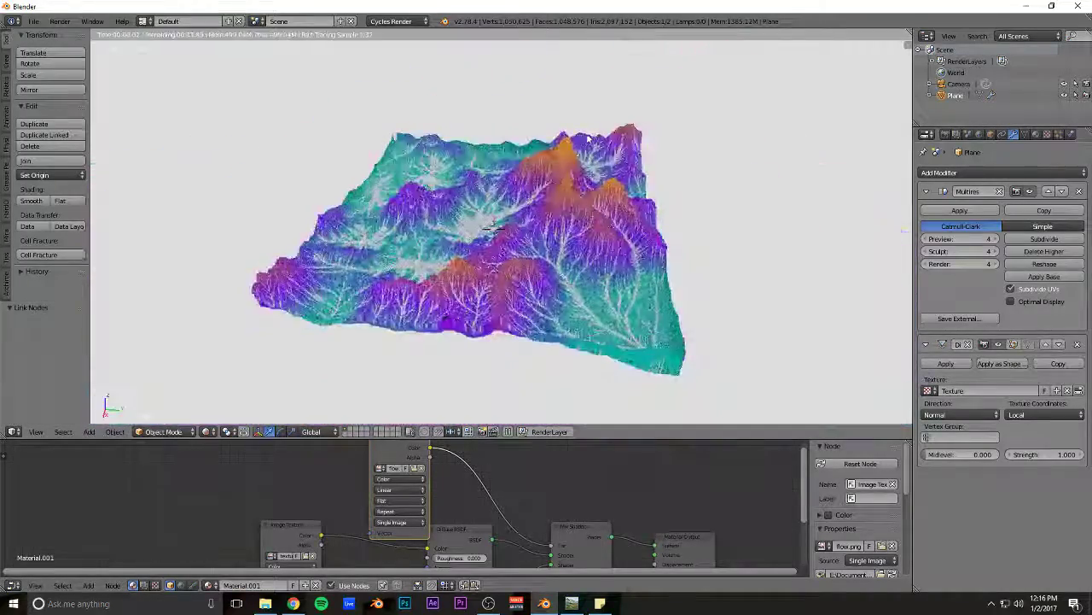
pyautogui.moveTo(494, 226); pyautogui.dragTo(641, 136, button='middle')
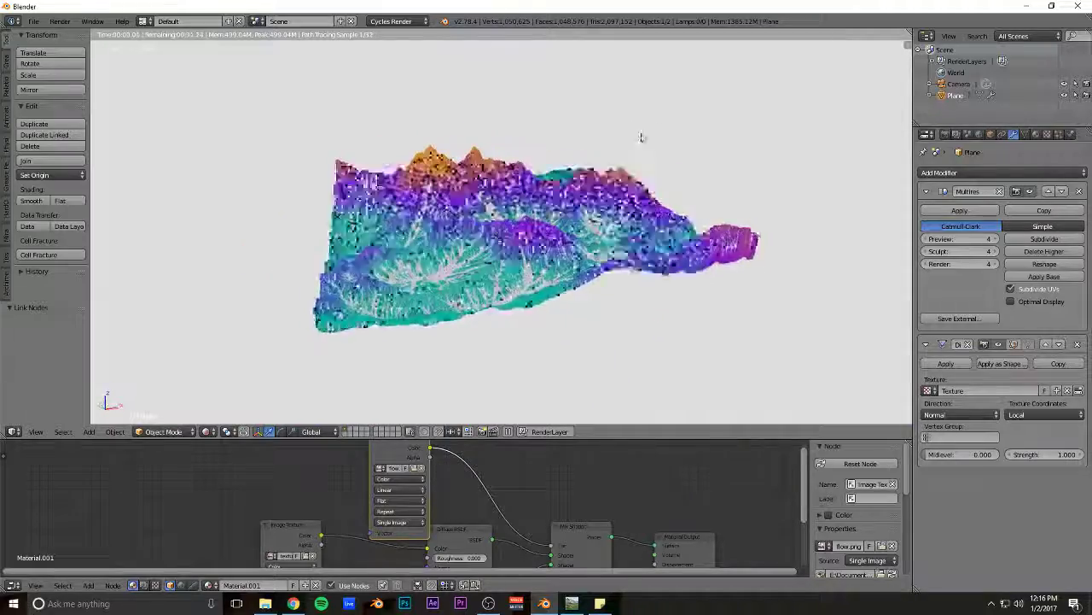
pyautogui.scroll(6, 642, 137)
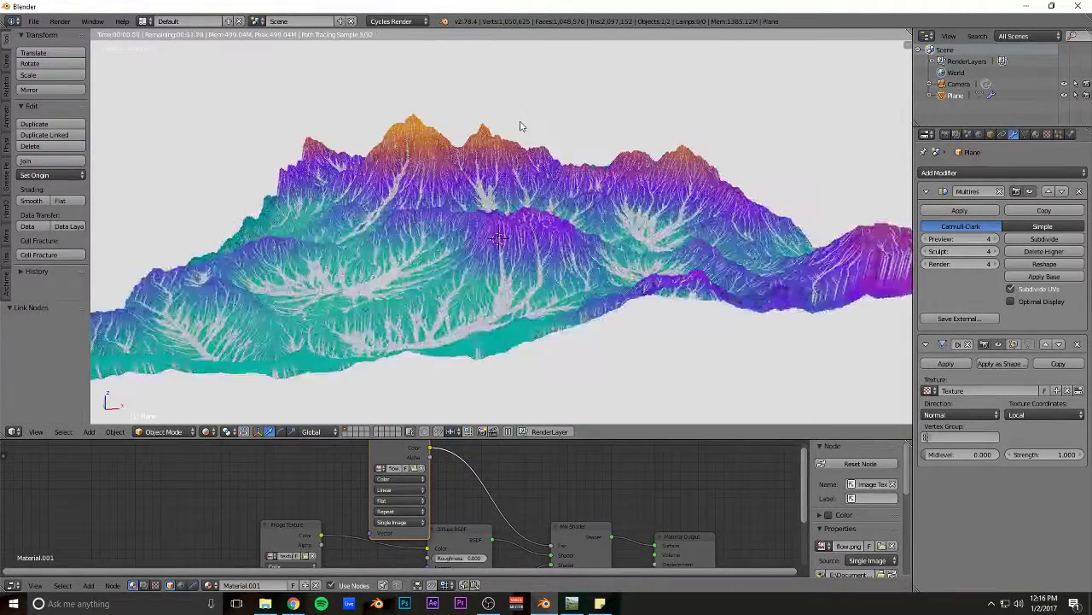
pyautogui.moveTo(597, 147); pyautogui.dragTo(666, 106, button='middle')
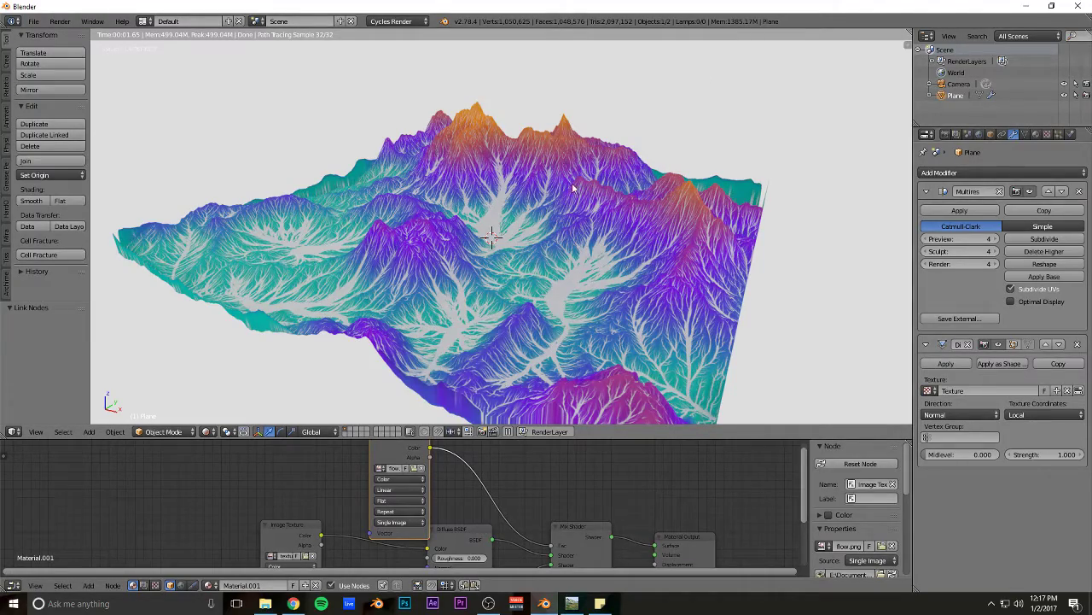
pyautogui.moveTo(573, 188); pyautogui.dragTo(595, 179, button='middle')
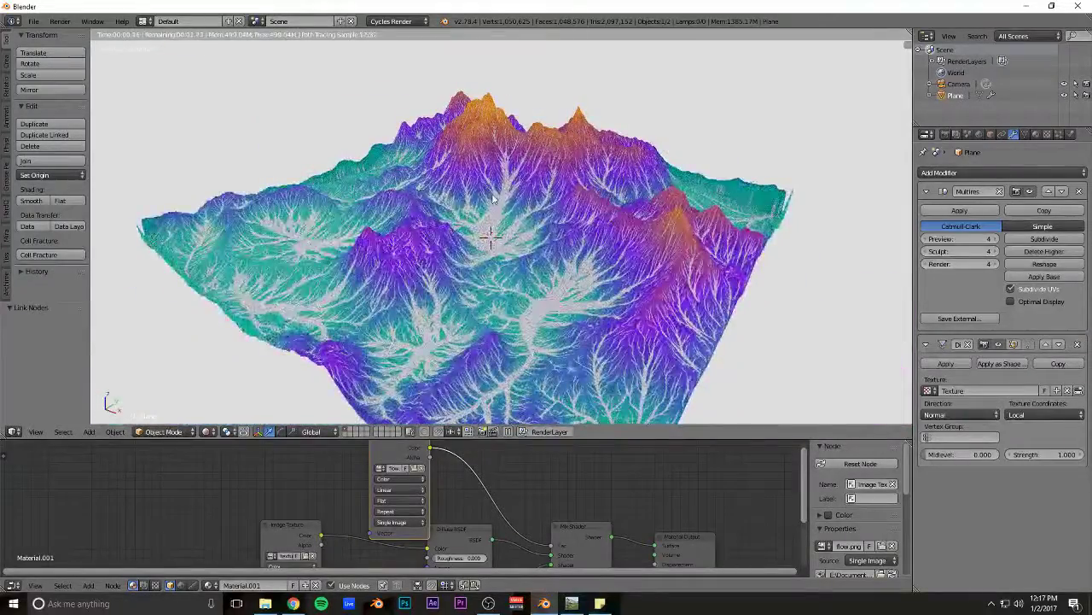
pyautogui.scroll(-5, 493, 196)
pyautogui.moveTo(493, 196); pyautogui.dragTo(566, 185, button='middle')
pyautogui.scroll(8, 557, 178)
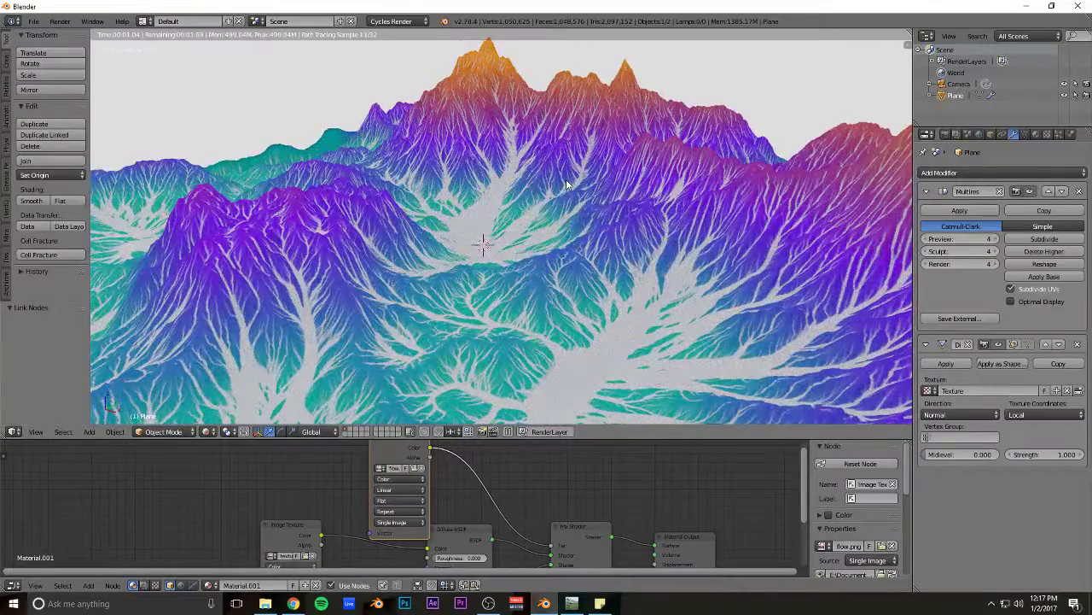
pyautogui.scroll(-3, 566, 185)
pyautogui.scroll(5, 567, 184)
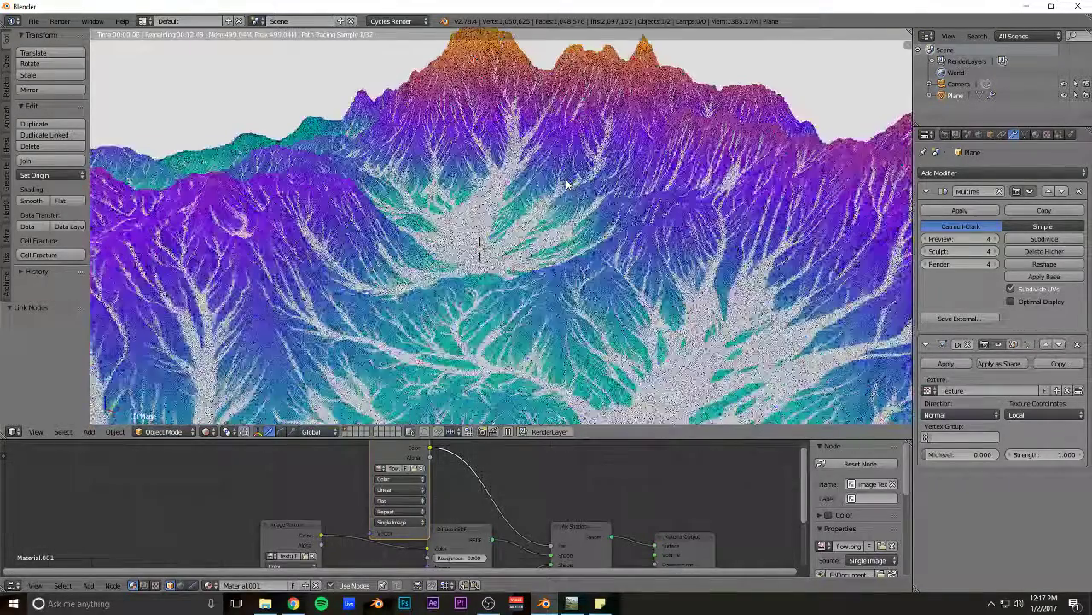
pyautogui.scroll(-1, 567, 185)
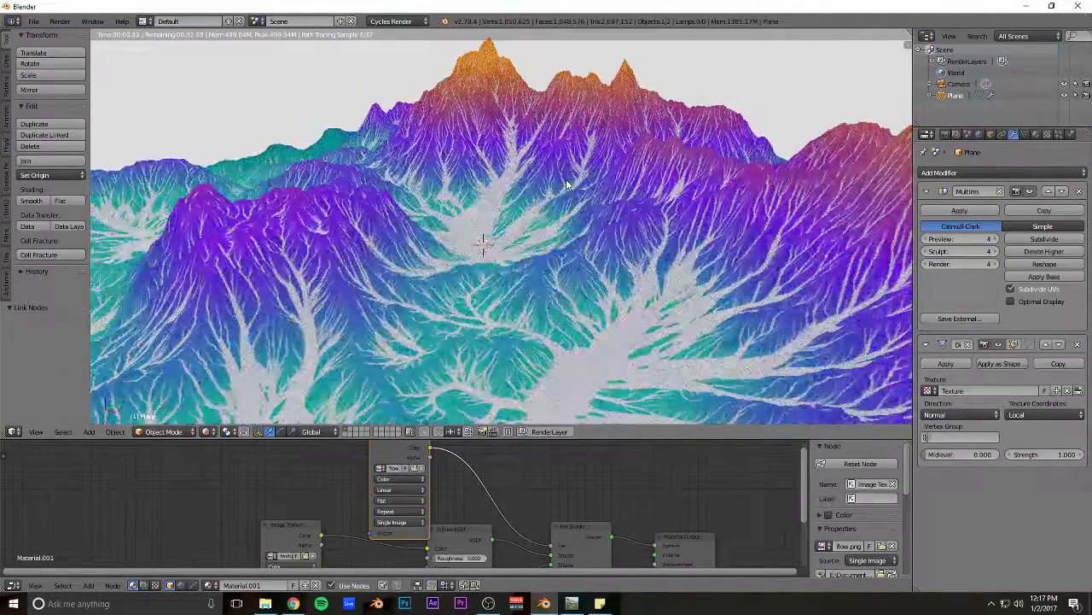
pyautogui.click(489, 604)
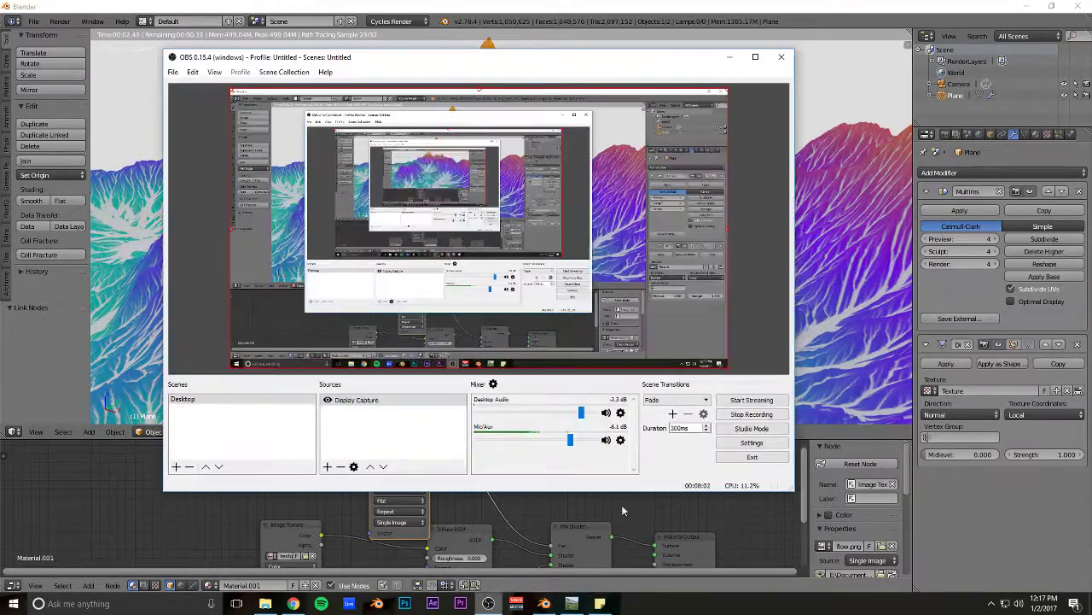